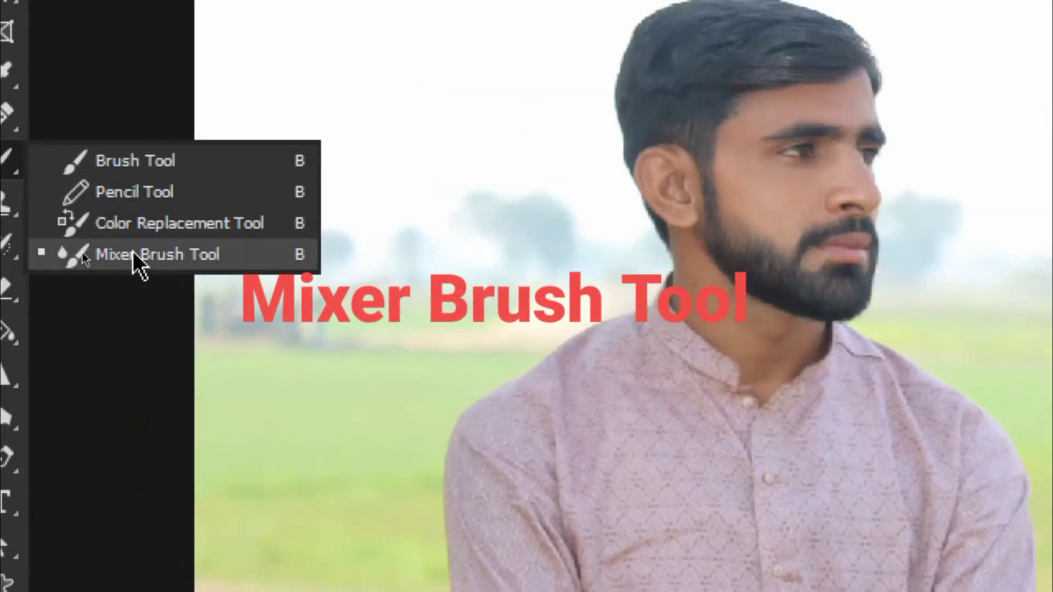
# Step: Blend the forehead skin along the hairline using the Mixer Brush tool at size 70
pyautogui.click(82, 291)
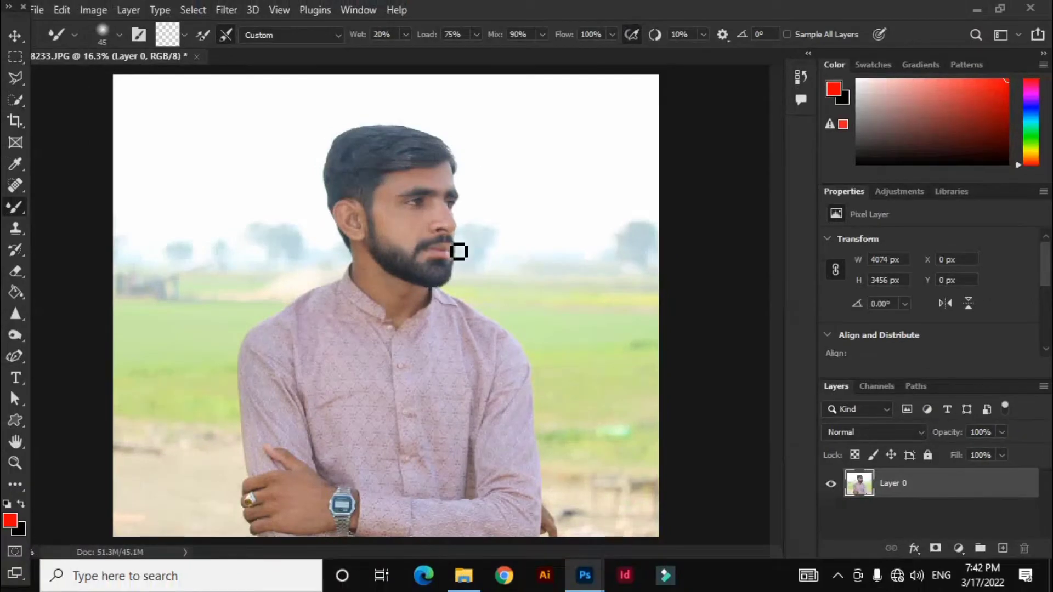
pyautogui.press('z')
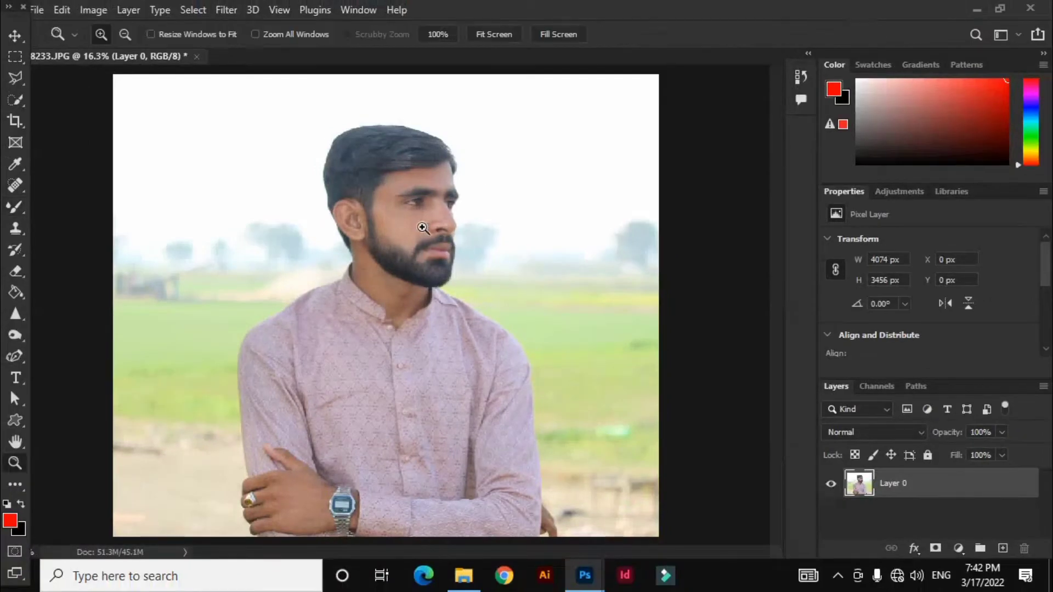
pyautogui.click(423, 195)
pyautogui.click(423, 195)
pyautogui.click(429, 182)
pyautogui.click(432, 177)
pyautogui.click(435, 173)
pyautogui.click(436, 170)
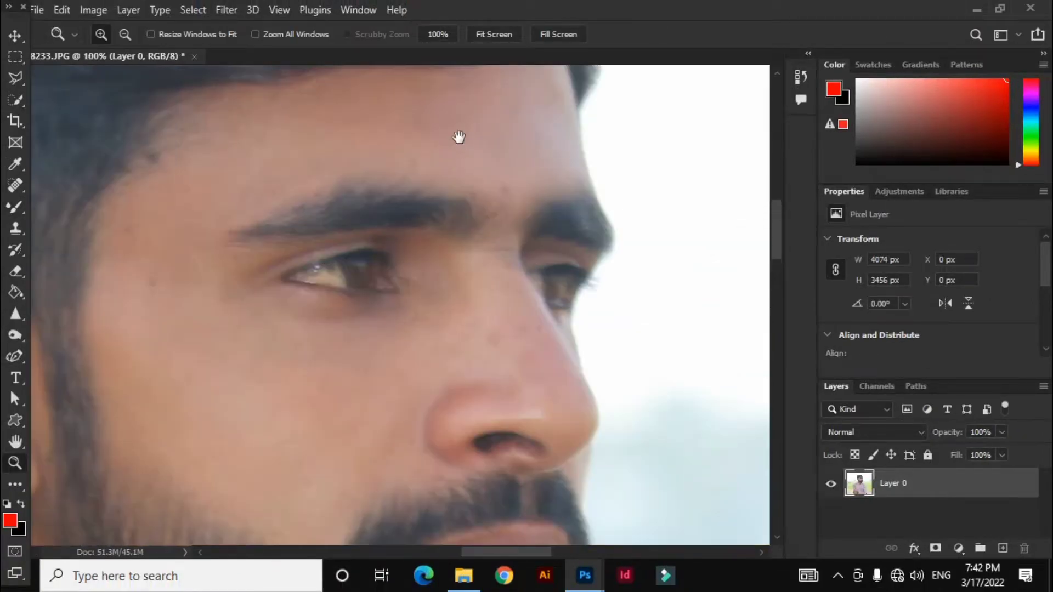
pyautogui.moveTo(459, 137); pyautogui.dragTo(447, 288)
pyautogui.press('b')
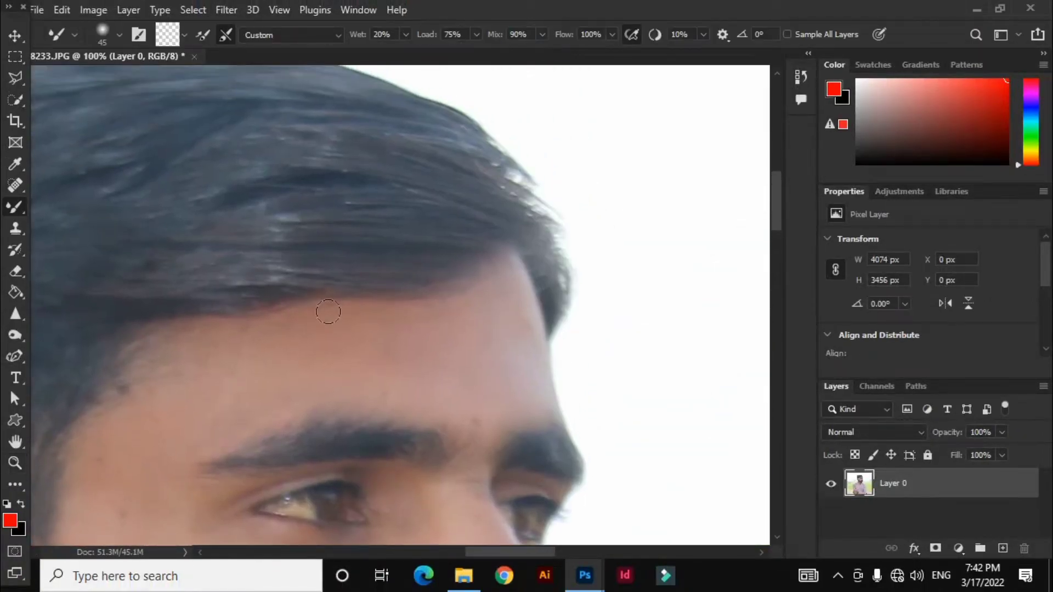
pyautogui.hotkey('ctrl', '+')
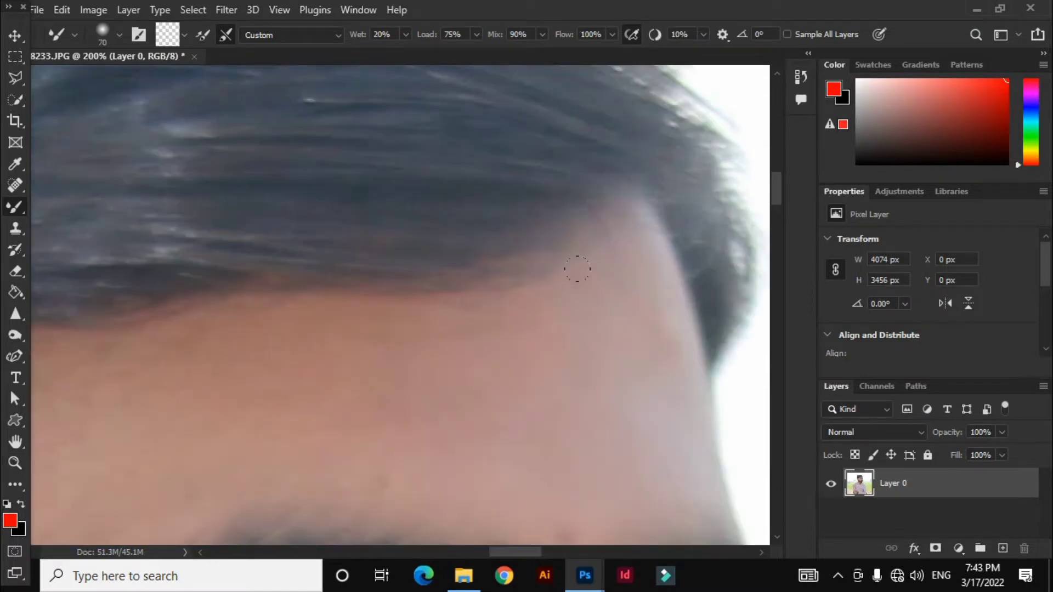
# Step: Smooth the middle of the forehead and the temple, enlarging the mixer brush to 125
pyautogui.hotkey('ctrl', '-')
pyautogui.hotkey('ctrl', '-')
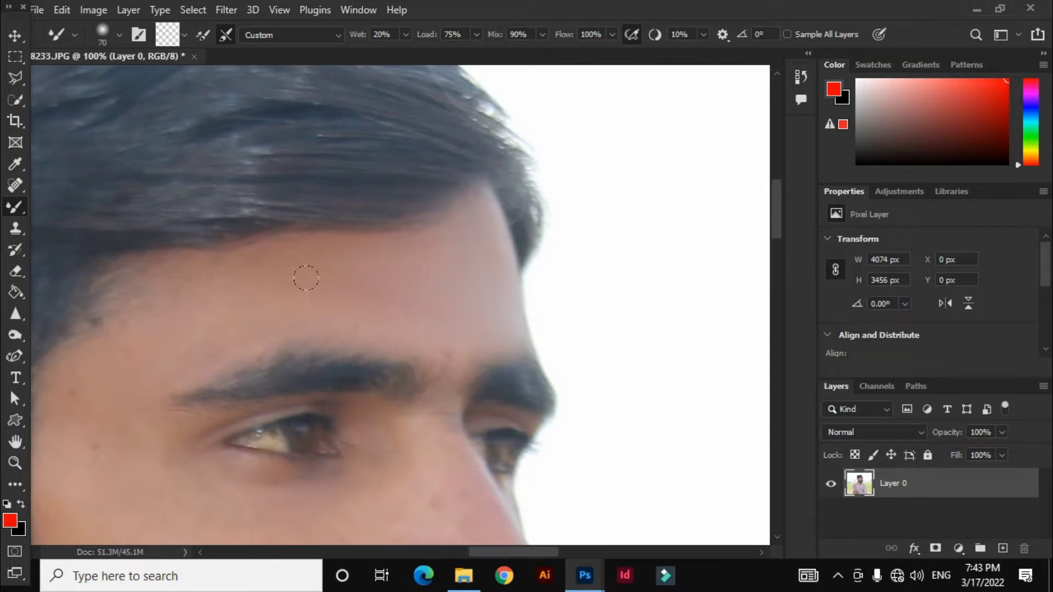
pyautogui.moveTo(401, 309); pyautogui.dragTo(437, 311)
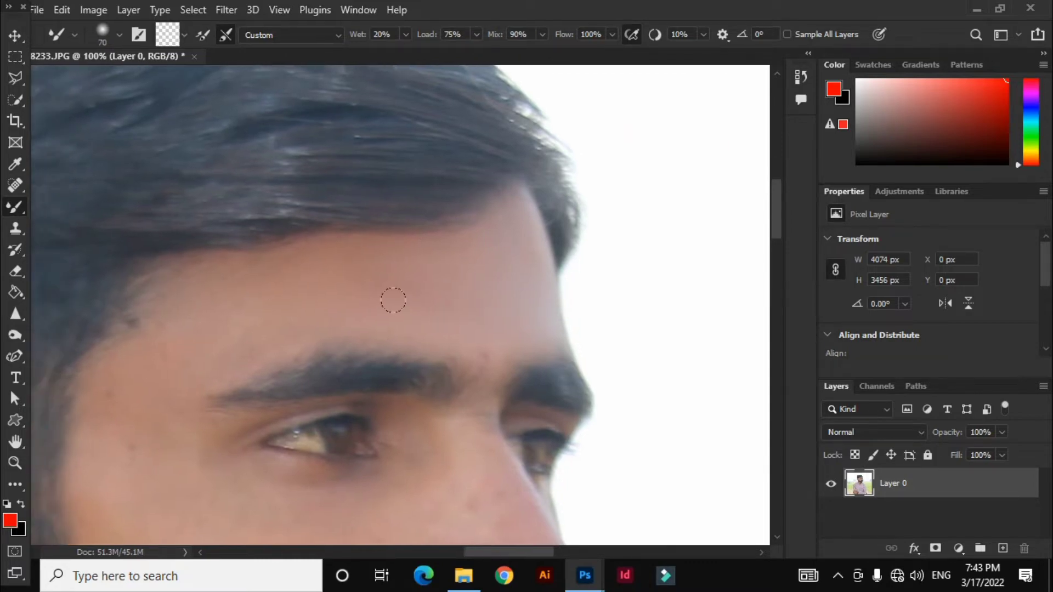
pyautogui.press(']')
pyautogui.press(']')
pyautogui.press(']')
pyautogui.press(']')
# Step: Smooth the cheek and the skin below and beside the near eye with the mixer brush
pyautogui.scroll(-4, 99, 430)
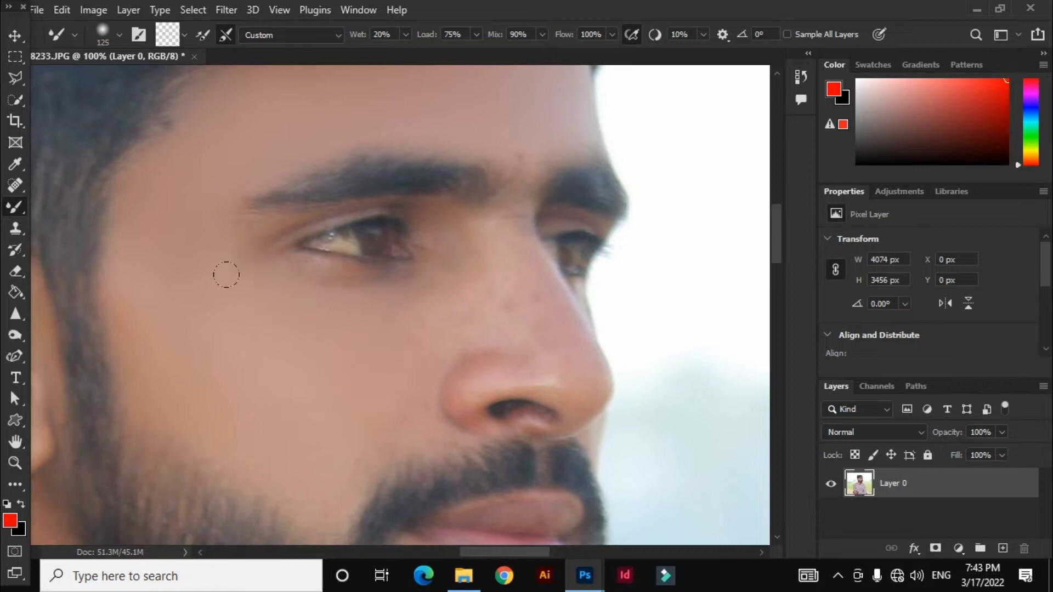
pyautogui.moveTo(178, 275); pyautogui.dragTo(132, 340)
pyautogui.moveTo(341, 249); pyautogui.dragTo(255, 185)
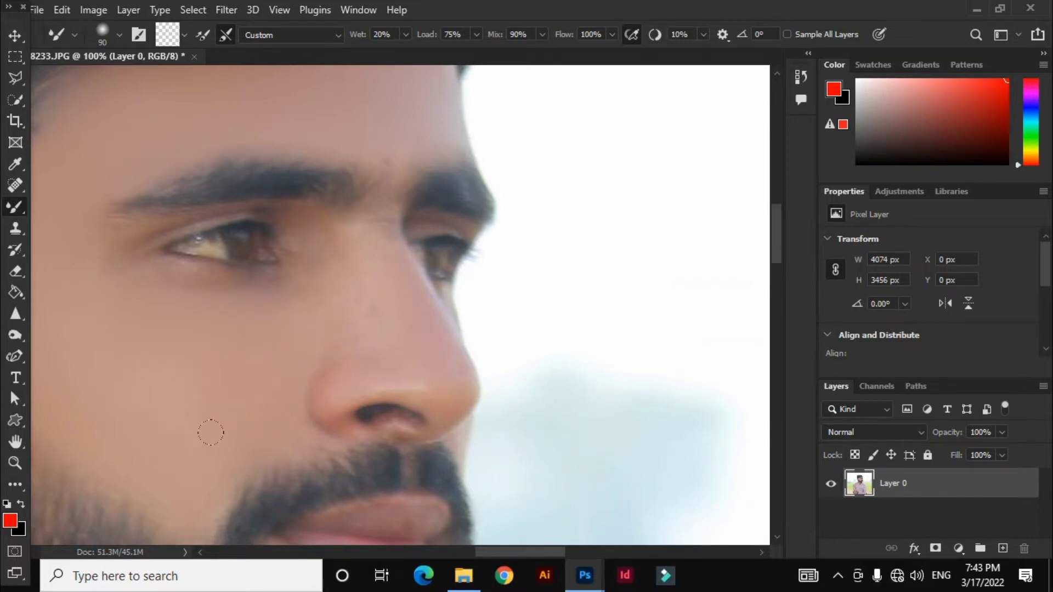
# Step: Smooth the nose with the mixer brush, using size 30 along its outer edge and size 90 on its side
pyautogui.press('[')
pyautogui.press('[')
pyautogui.press('[')
pyautogui.press('[')
pyautogui.press('[')
pyautogui.press('[')
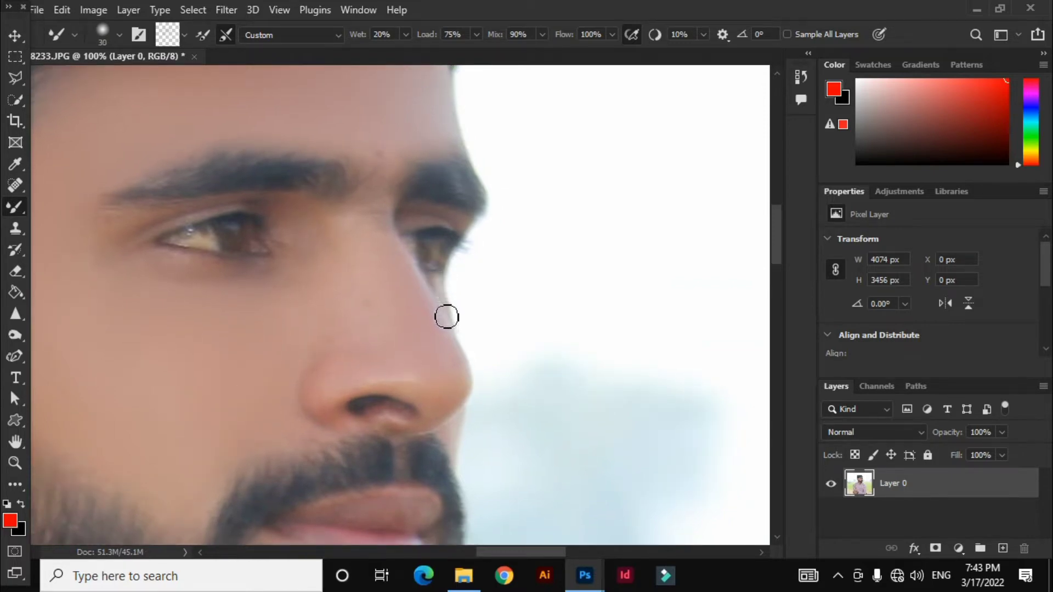
pyautogui.moveTo(434, 353); pyautogui.dragTo(427, 310)
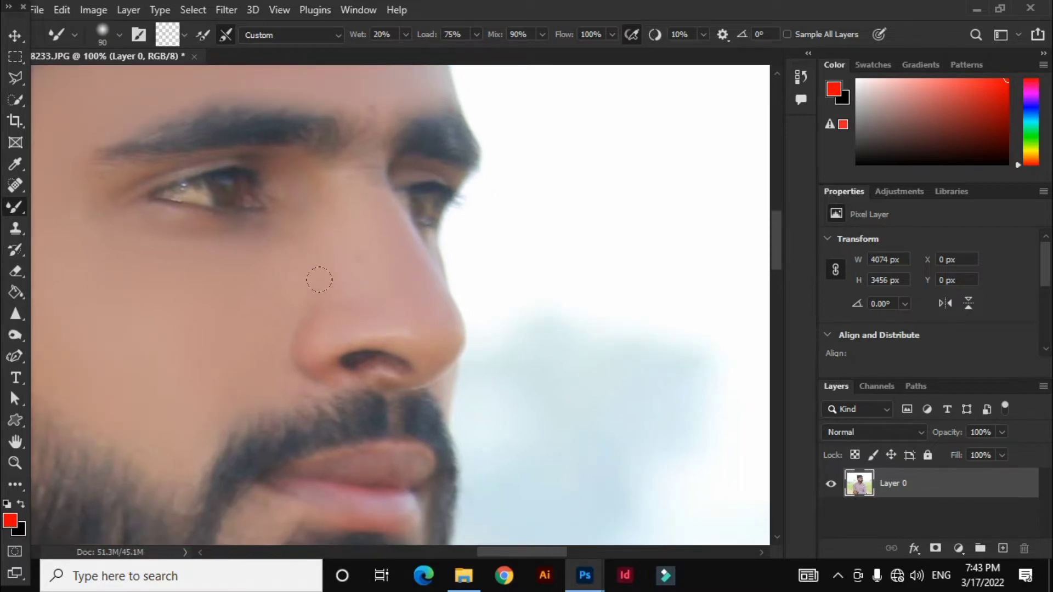
pyautogui.moveTo(338, 275); pyautogui.dragTo(407, 280)
pyautogui.moveTo(337, 251); pyautogui.dragTo(515, 95)
# Step: Reduce the mixer brush to 50 and blend the bare skin beside the corner of the mouth
pyautogui.press('[')
pyautogui.press('[')
pyautogui.press('[')
pyautogui.press('[')
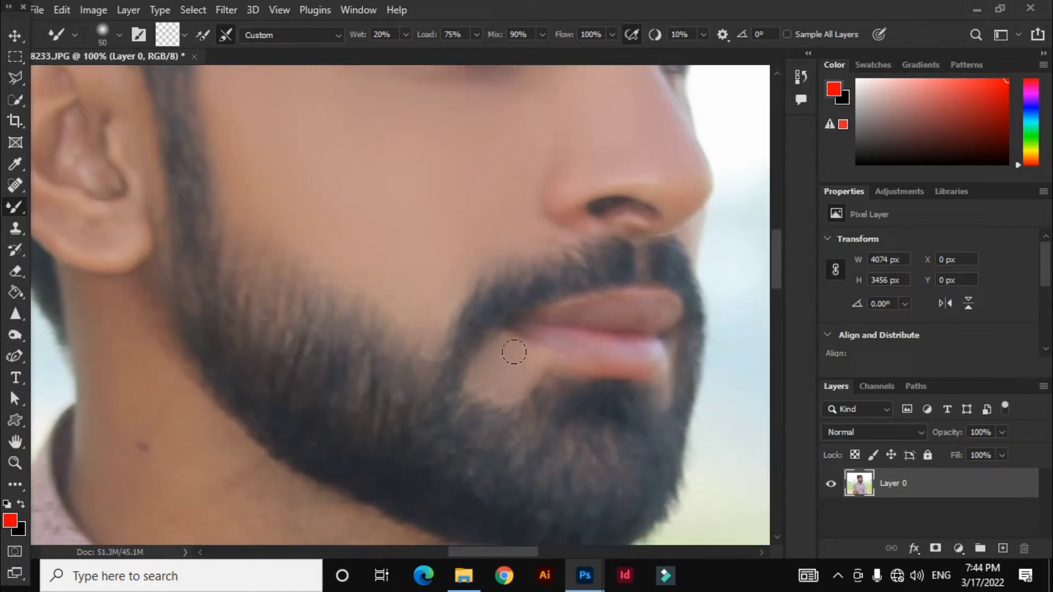
pyautogui.press('[')
# Step: Smooth the skin on the ear and just in front of it with the mixer brush
pyautogui.moveTo(147, 180)
pyautogui.mouseDown()
pyautogui.moveTo(395, 241)
pyautogui.moveTo(408, 359)
pyautogui.mouseUp()
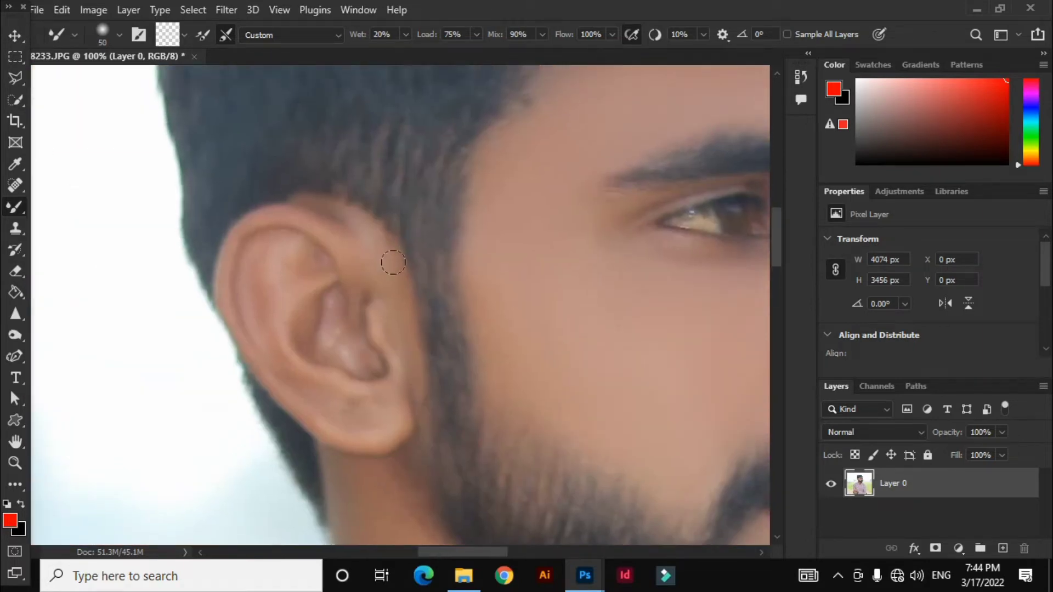
pyautogui.press(']')
pyautogui.press(']')
pyautogui.press(']')
# Step: Smooth the side of the neck below the ear and blend away its dark mole with the mixer brush at 125
pyautogui.moveTo(354, 364); pyautogui.dragTo(370, 151)
pyautogui.press(']')
pyautogui.press(']')
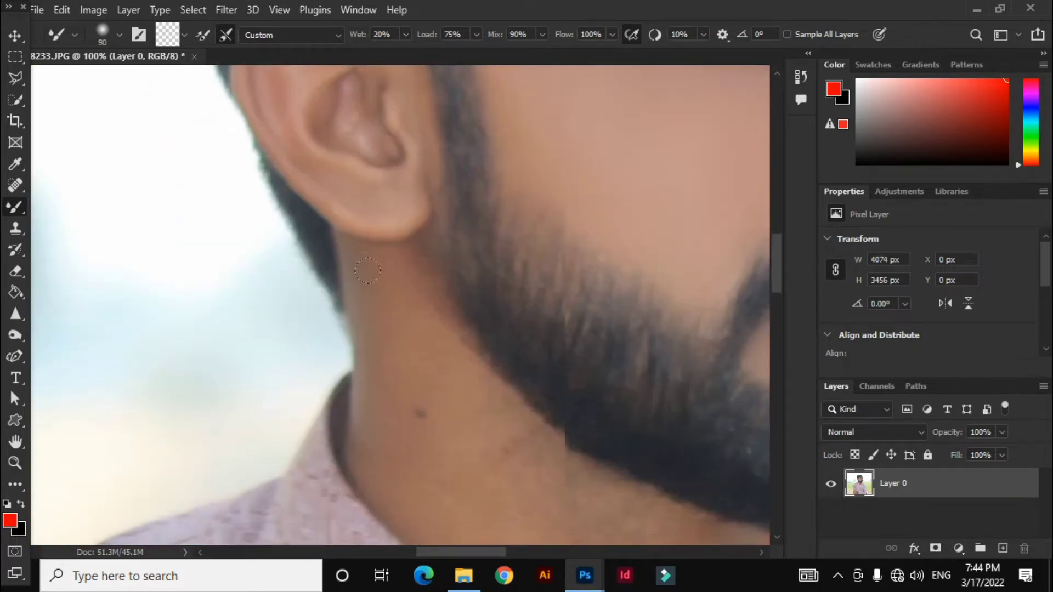
pyautogui.press(']')
pyautogui.press(']')
pyautogui.moveTo(363, 314); pyautogui.dragTo(348, 228)
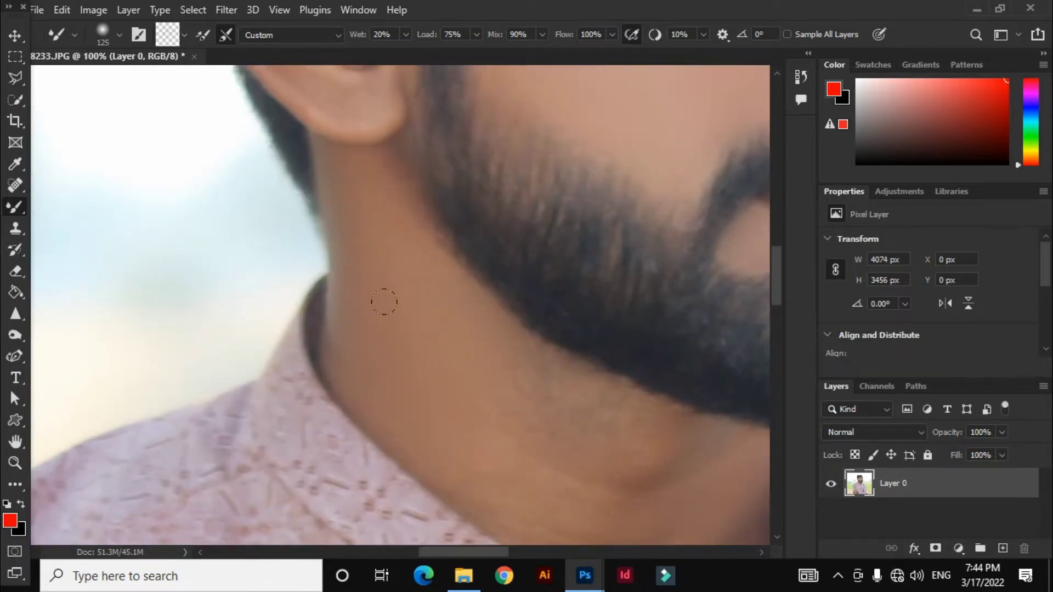
pyautogui.moveTo(384, 301)
pyautogui.mouseDown()
pyautogui.moveTo(392, 246)
pyautogui.moveTo(329, 252)
pyautogui.mouseUp()
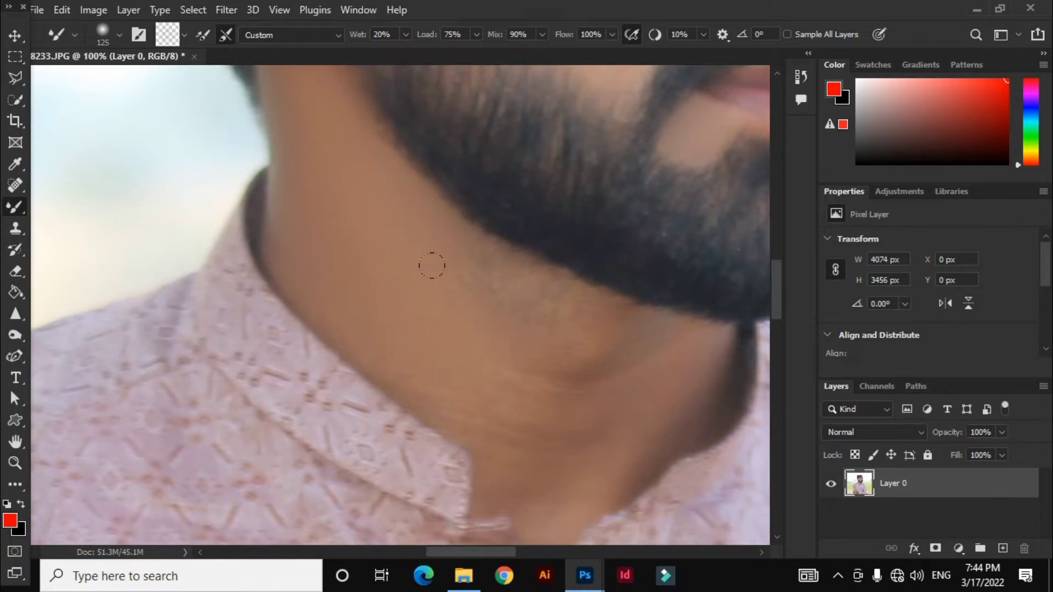
pyautogui.moveTo(576, 381); pyautogui.dragTo(564, 317)
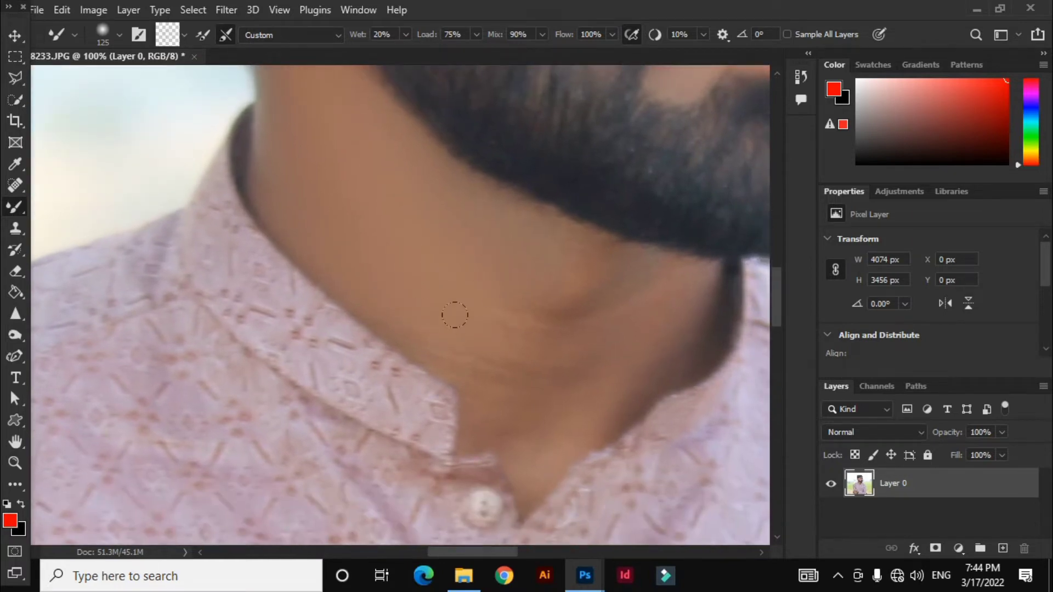
# Step: Blend out the creases on the throat between the beard and the shirt collar with the 125 mixer brush
pyautogui.moveTo(588, 370); pyautogui.dragTo(563, 362)
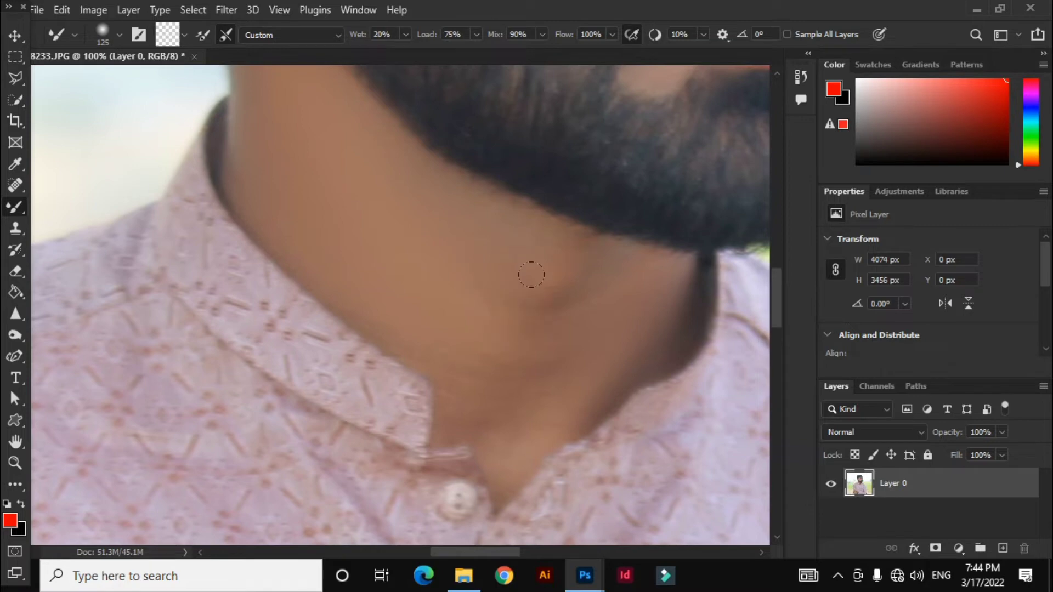
pyautogui.moveTo(571, 291)
pyautogui.mouseDown()
pyautogui.moveTo(574, 339)
pyautogui.moveTo(586, 318)
pyautogui.mouseUp()
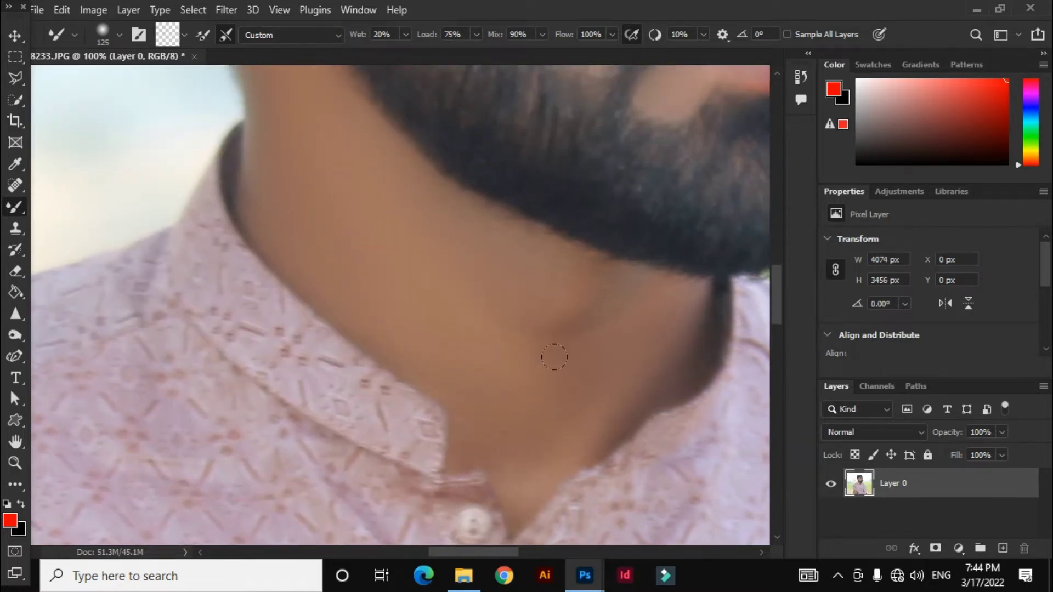
pyautogui.moveTo(554, 357); pyautogui.dragTo(576, 428)
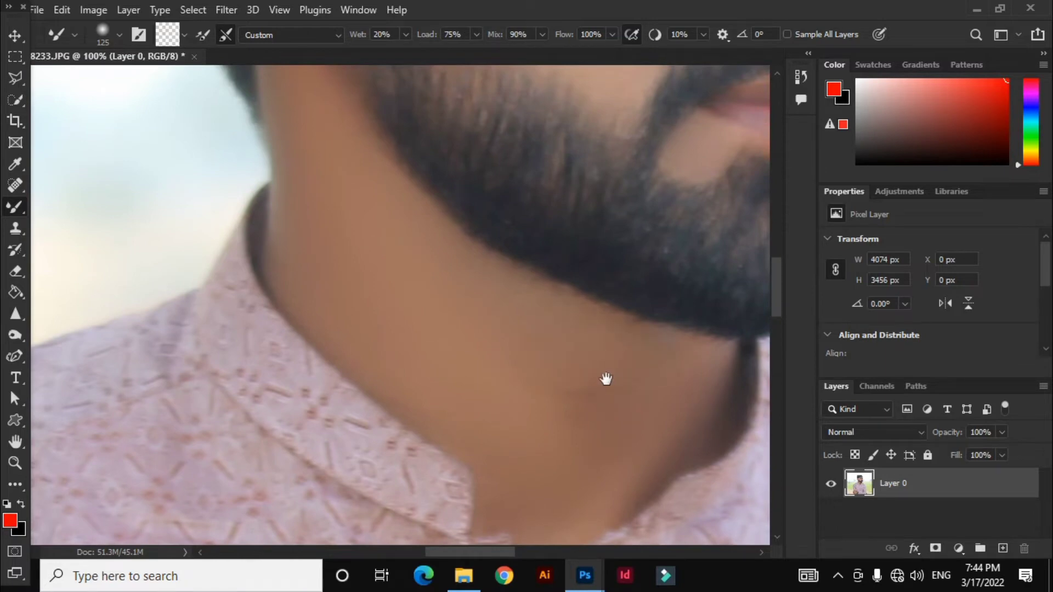
pyautogui.moveTo(606, 376); pyautogui.dragTo(524, 297)
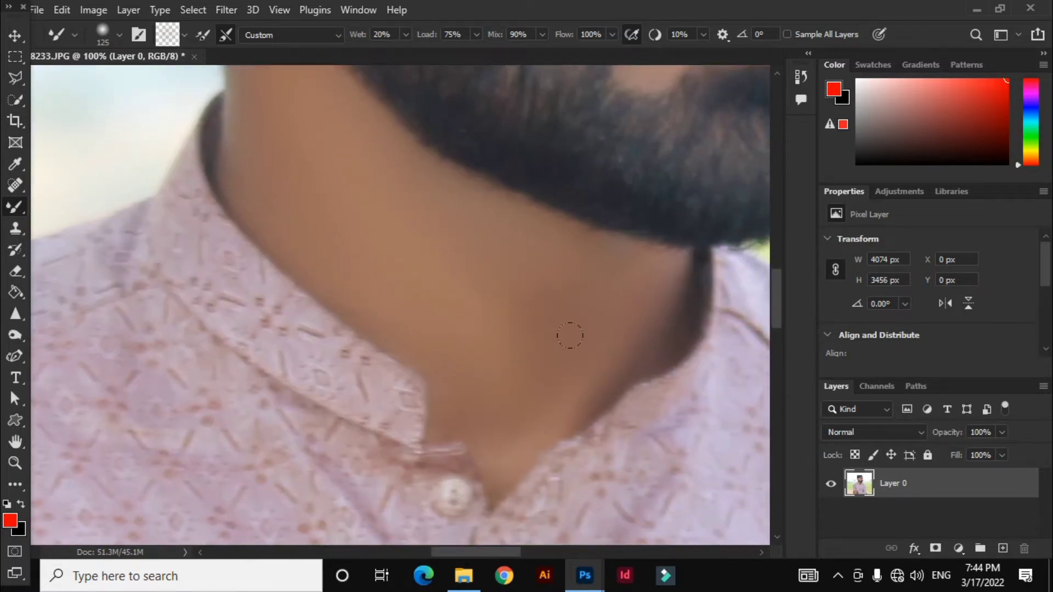
pyautogui.moveTo(340, 178); pyautogui.dragTo(431, 307)
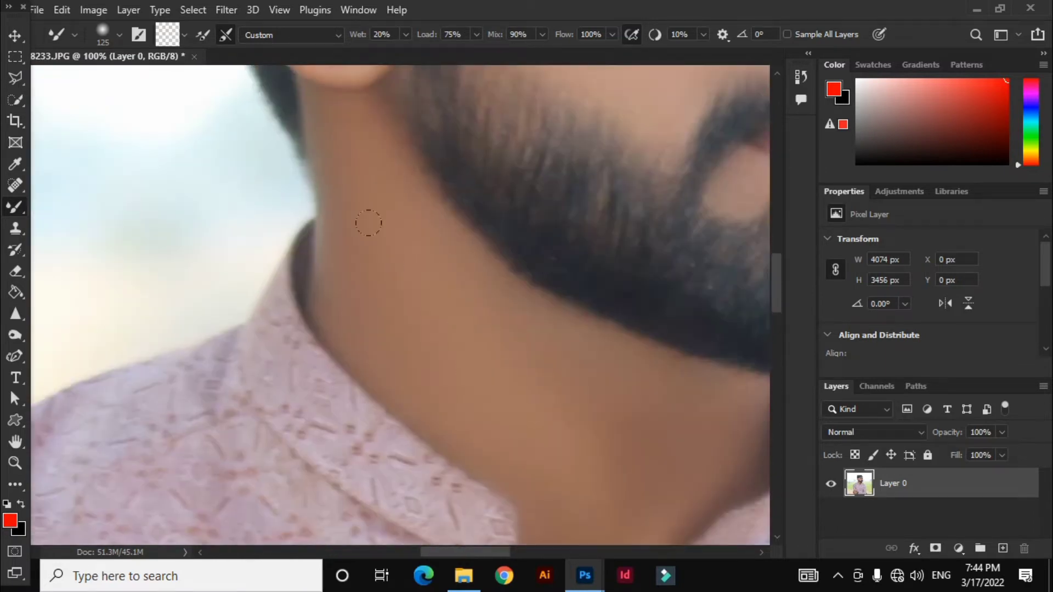
pyautogui.moveTo(484, 421); pyautogui.dragTo(419, 335)
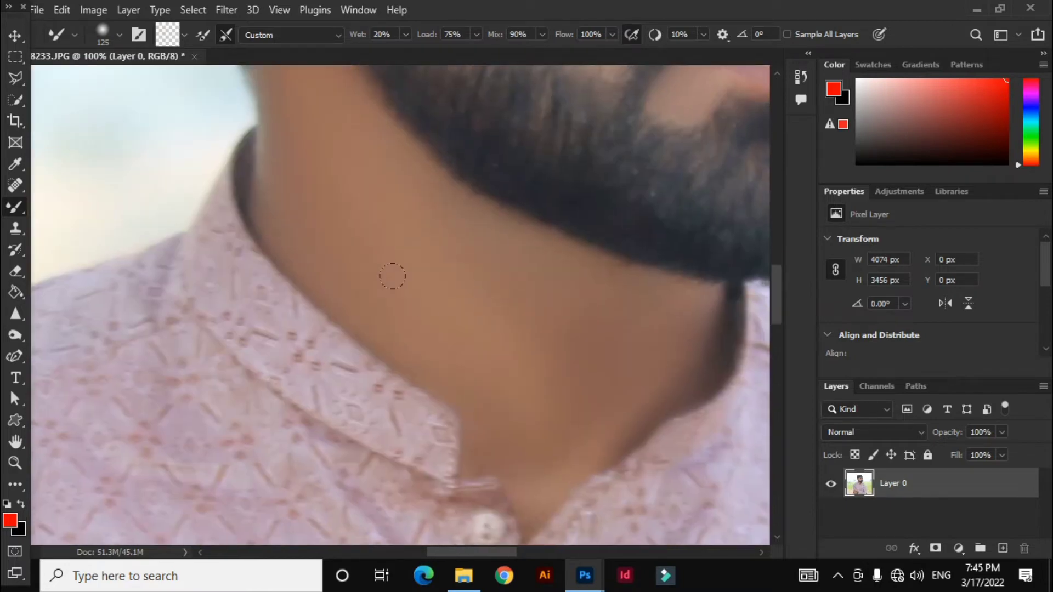
# Step: Even out the whole neck with broad mixer brush strokes at size 250
pyautogui.hotkey('ctrl', '-')
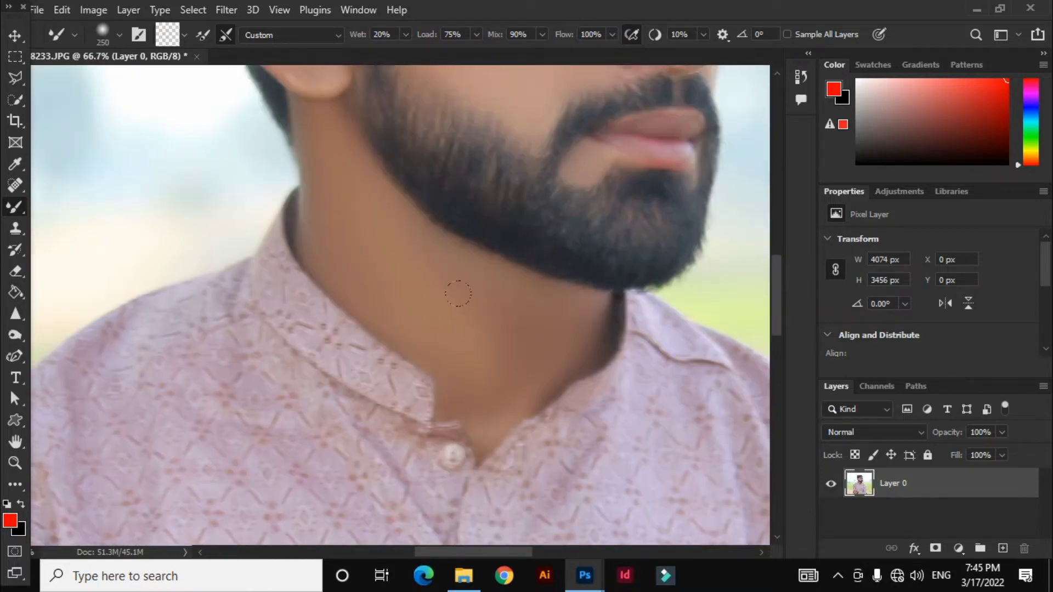
pyautogui.moveTo(370, 221)
pyautogui.mouseDown()
pyautogui.moveTo(440, 336)
pyautogui.moveTo(367, 247)
pyautogui.mouseUp()
pyautogui.moveTo(425, 227); pyautogui.dragTo(357, 275)
# Step: Even out the forehead and cheek tones with the mixer brush, enlarging it from 150 to 250
pyautogui.hotkey('ctrl', '-')
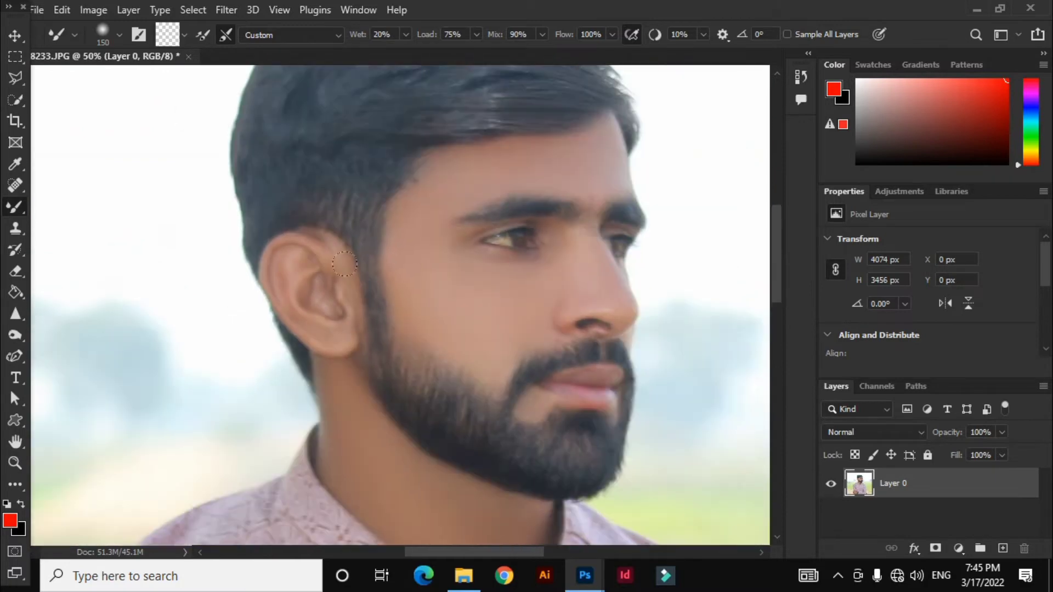
pyautogui.moveTo(529, 169); pyautogui.dragTo(529, 209)
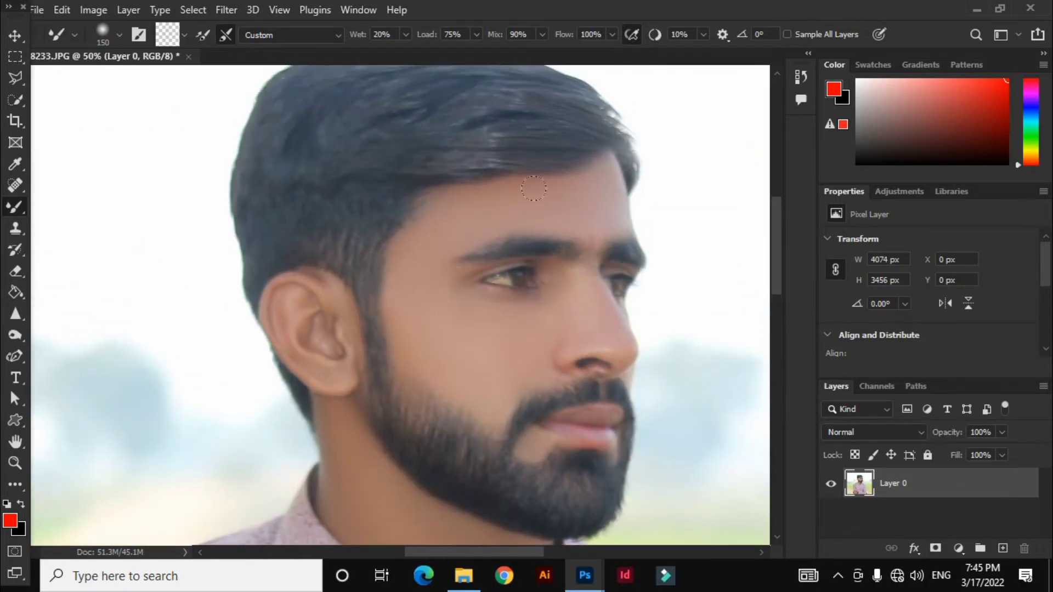
pyautogui.moveTo(557, 268); pyautogui.dragTo(552, 225)
pyautogui.press(']')
pyautogui.press(']')
pyautogui.press(']')
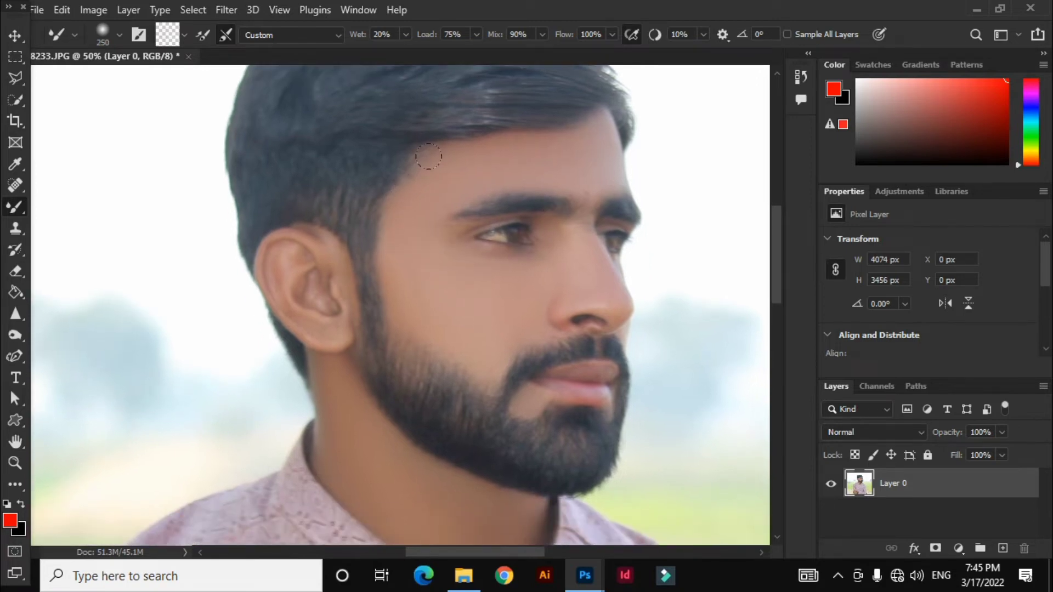
pyautogui.moveTo(472, 260); pyautogui.dragTo(437, 267)
# Step: Smooth the skin on the back of the hand and fingers beside the watch with the mixer brush
pyautogui.scroll(-10, 543, 286)
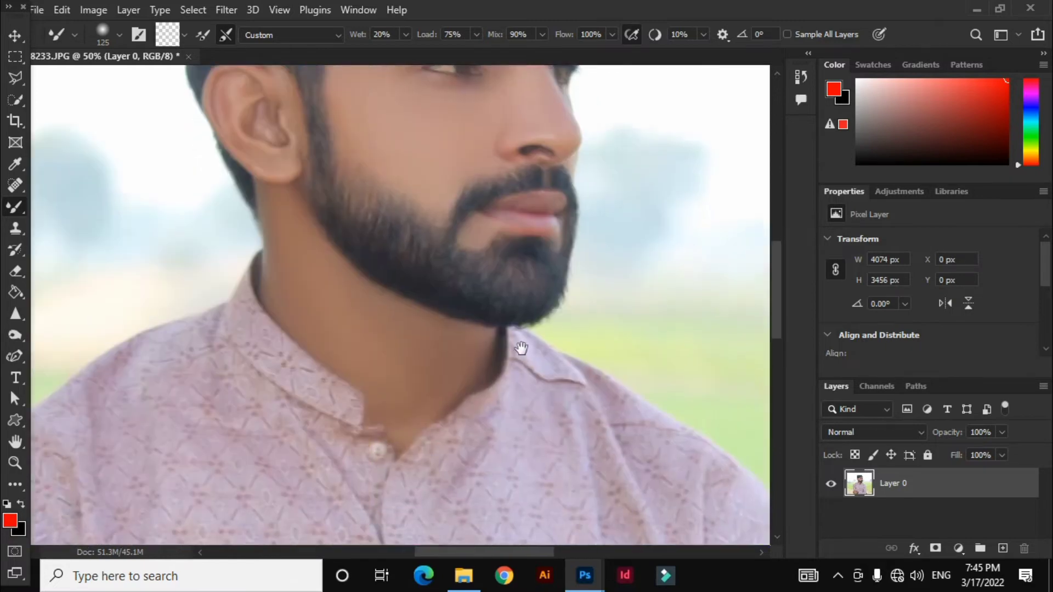
pyautogui.press('z')
pyautogui.rightClick(466, 324)
pyautogui.click(466, 320)
pyautogui.scroll(-5, 329, 384)
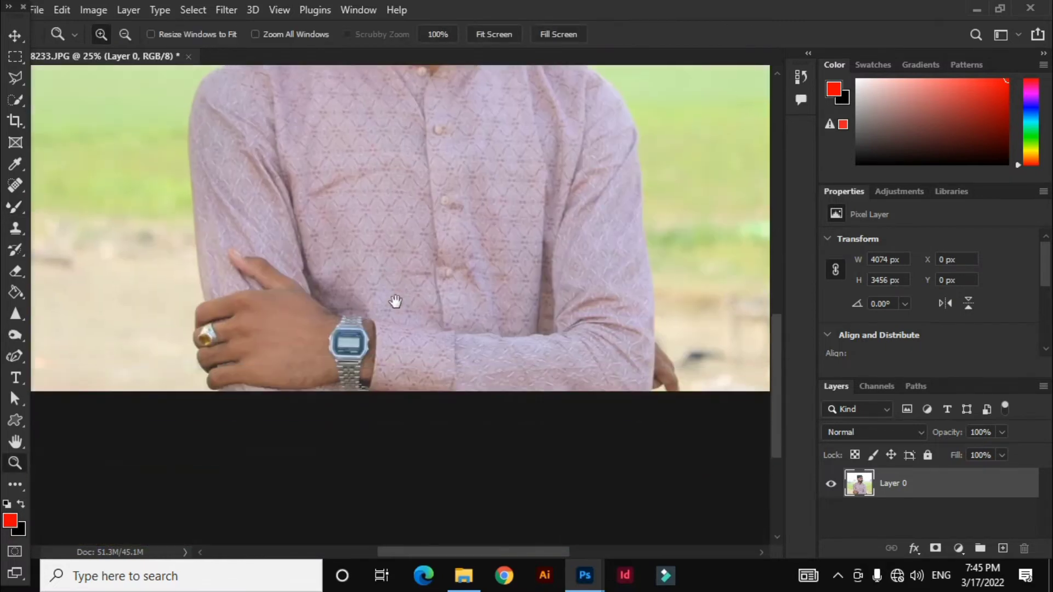
pyautogui.press('b')
pyautogui.hotkey('ctrl', '+')
pyautogui.hotkey('ctrl', '+')
pyautogui.moveTo(290, 333); pyautogui.dragTo(434, 318)
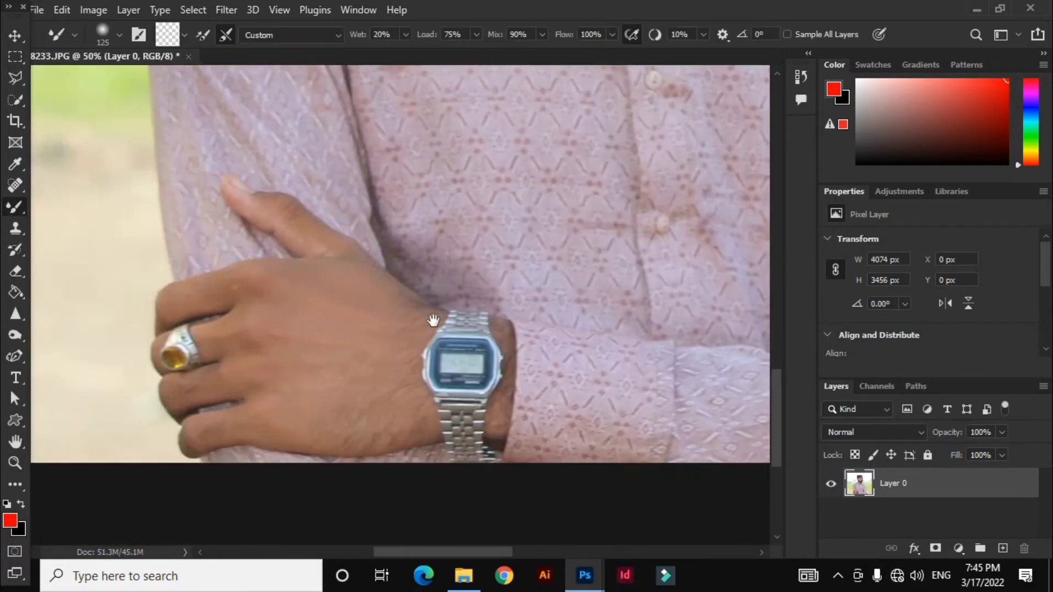
pyautogui.press(']')
pyautogui.press('z')
pyautogui.hotkey('ctrl', '0')
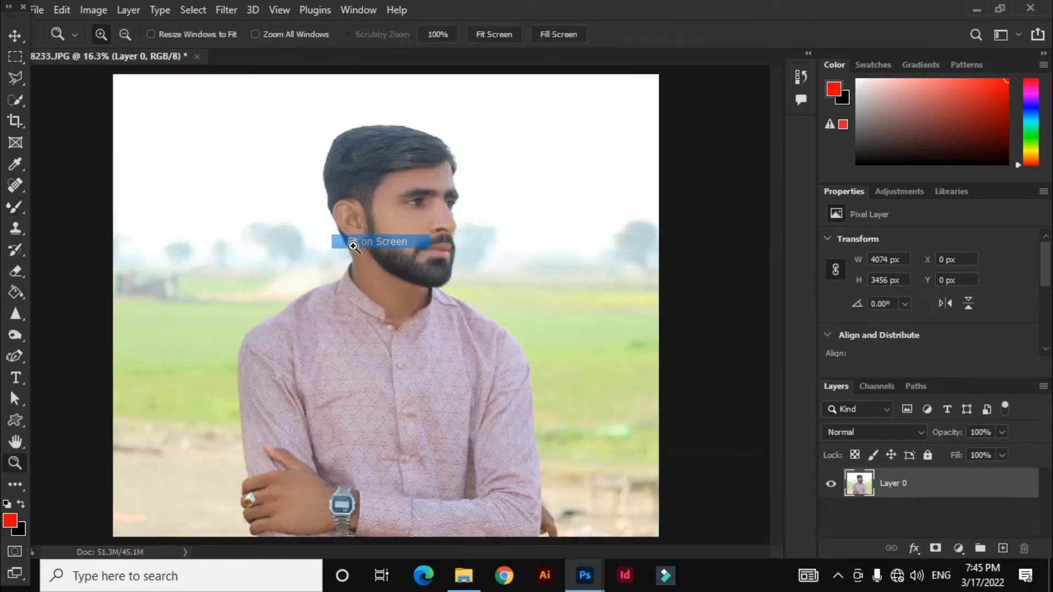
# Step: Open the Camera Raw Filter for the portrait layer and expand its Basic adjustments
pyautogui.click(225, 10)
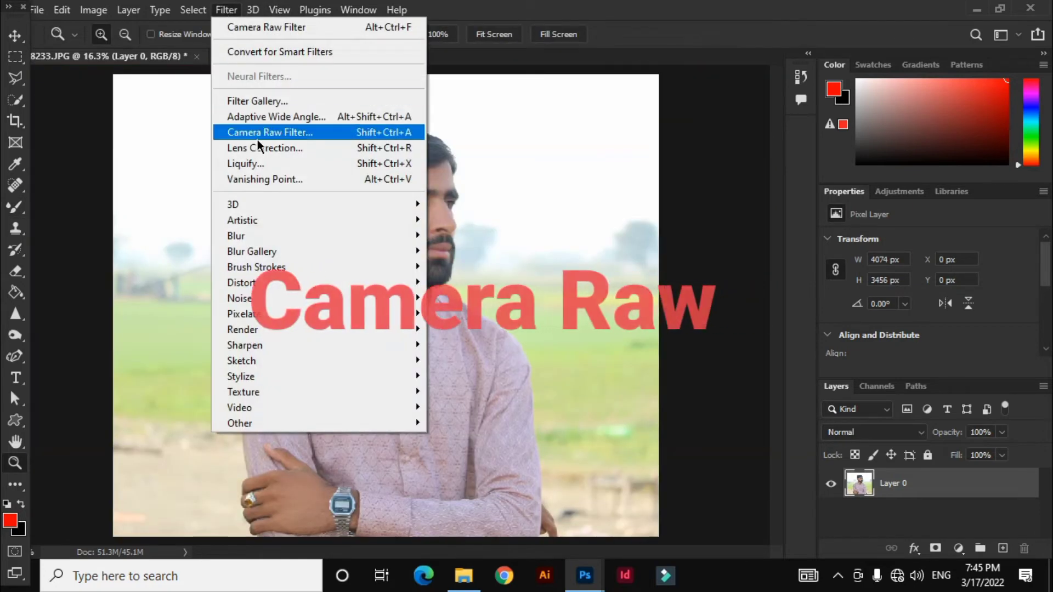
pyautogui.click(261, 137)
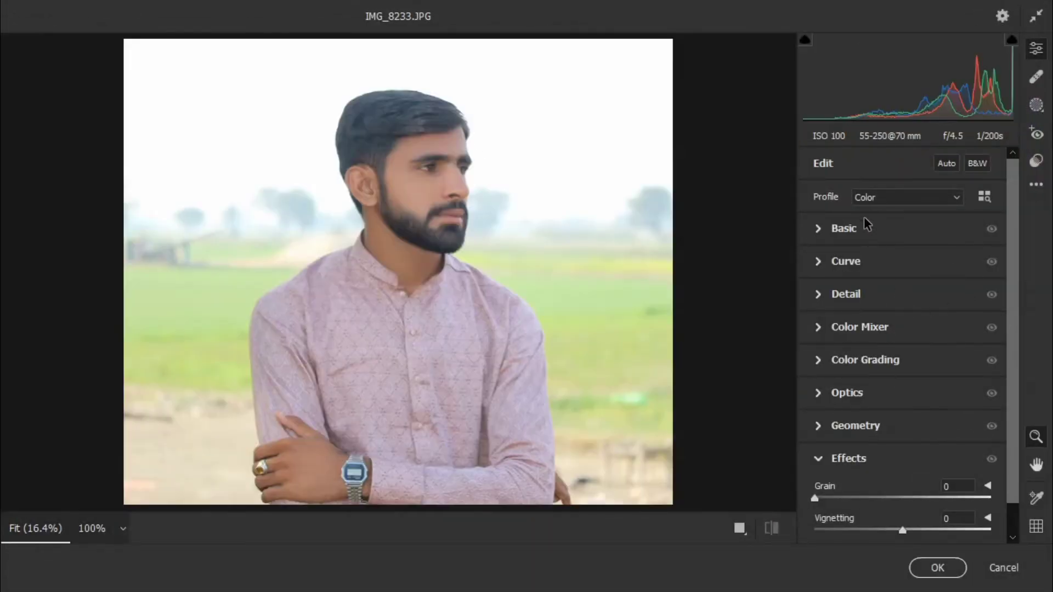
pyautogui.click(864, 226)
pyautogui.click(902, 227)
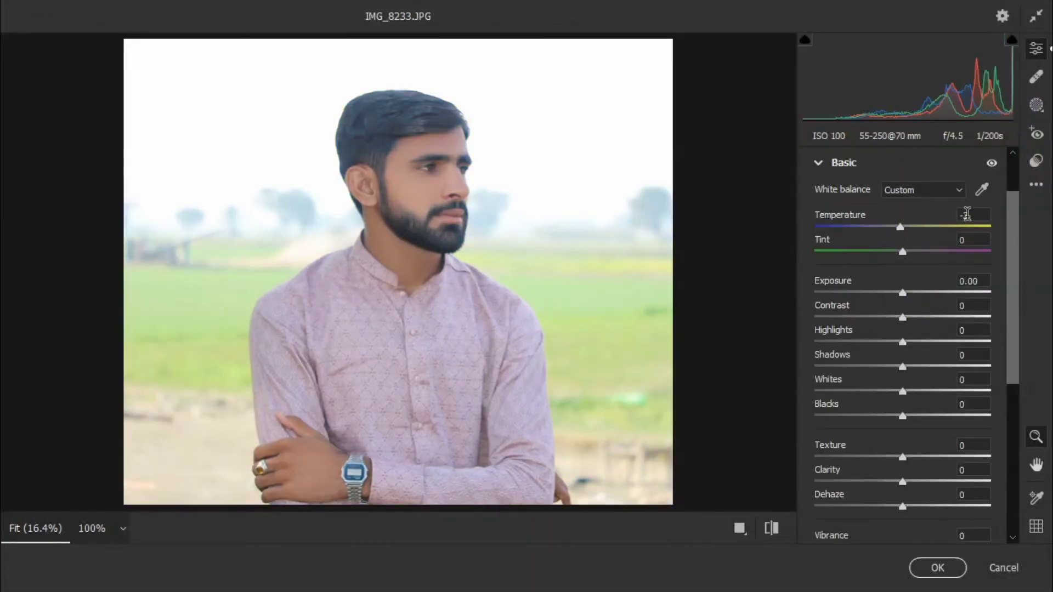
pyautogui.click(963, 215)
pyautogui.write('0')
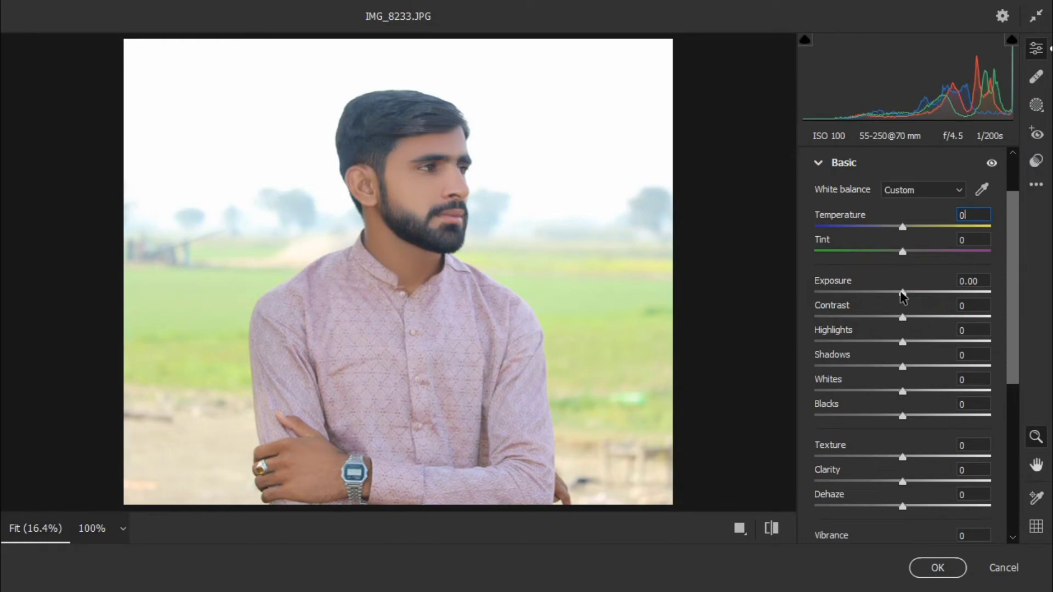
# Step: Adjust the photo's tones, including Whites -12, Blacks +6, Clarity +17 and Vibrance +45, and lift the shadows slightly
pyautogui.moveTo(904, 317); pyautogui.dragTo(828, 351)
pyautogui.moveTo(903, 367); pyautogui.dragTo(942, 415)
pyautogui.scroll(-3, 1012, 351)
pyautogui.scroll(-4, 1009, 335)
pyautogui.scroll(-3, 1010, 369)
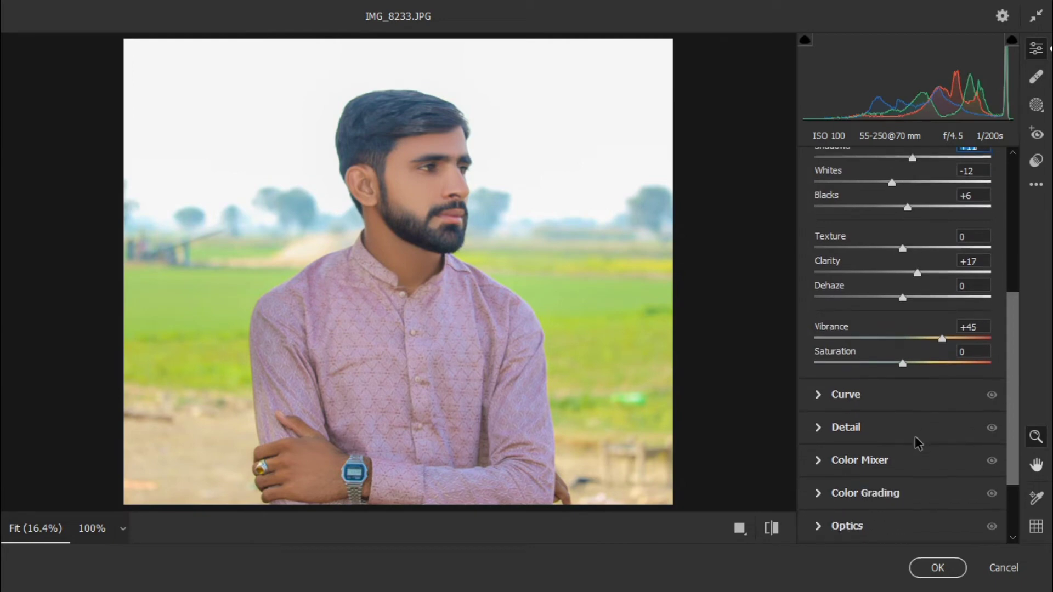
# Step: Brighten the midtones slightly with a point on the tone curve at input 122, output 130
pyautogui.click(891, 423)
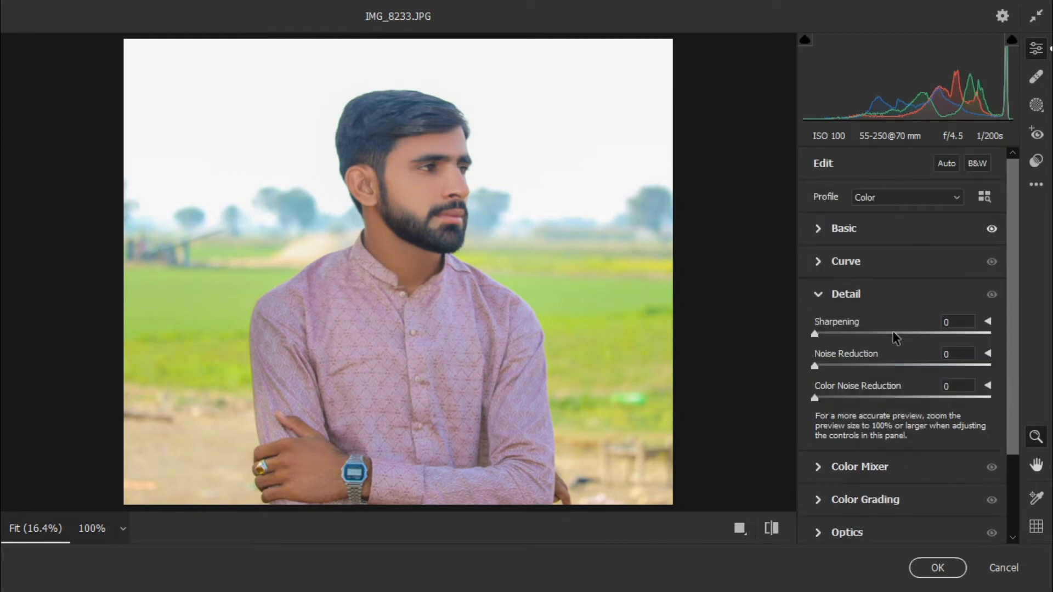
pyautogui.click(904, 290)
pyautogui.click(852, 262)
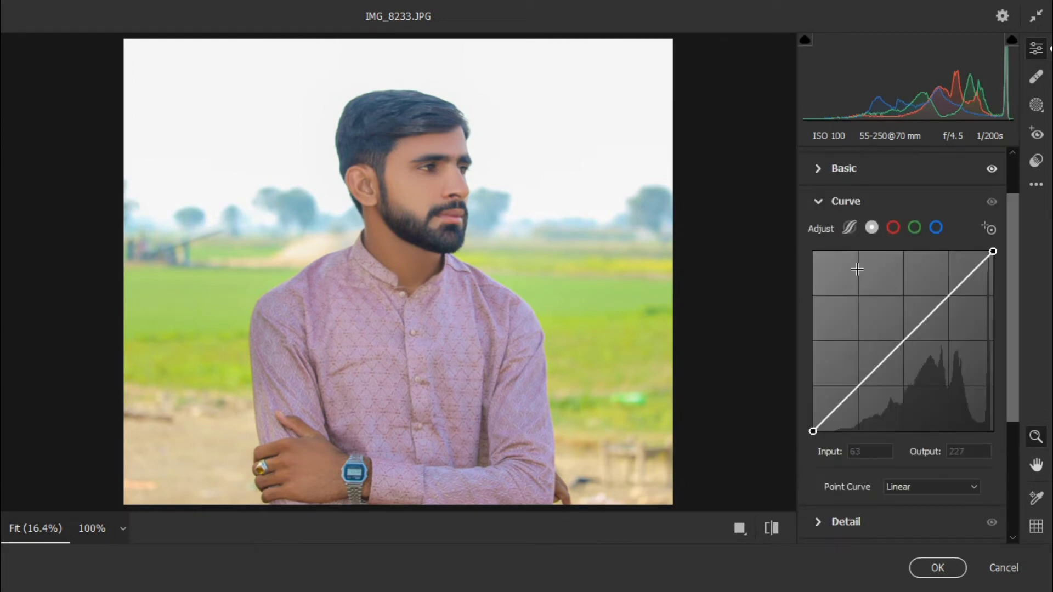
pyautogui.click(899, 339)
pyautogui.scroll(-5, 1011, 329)
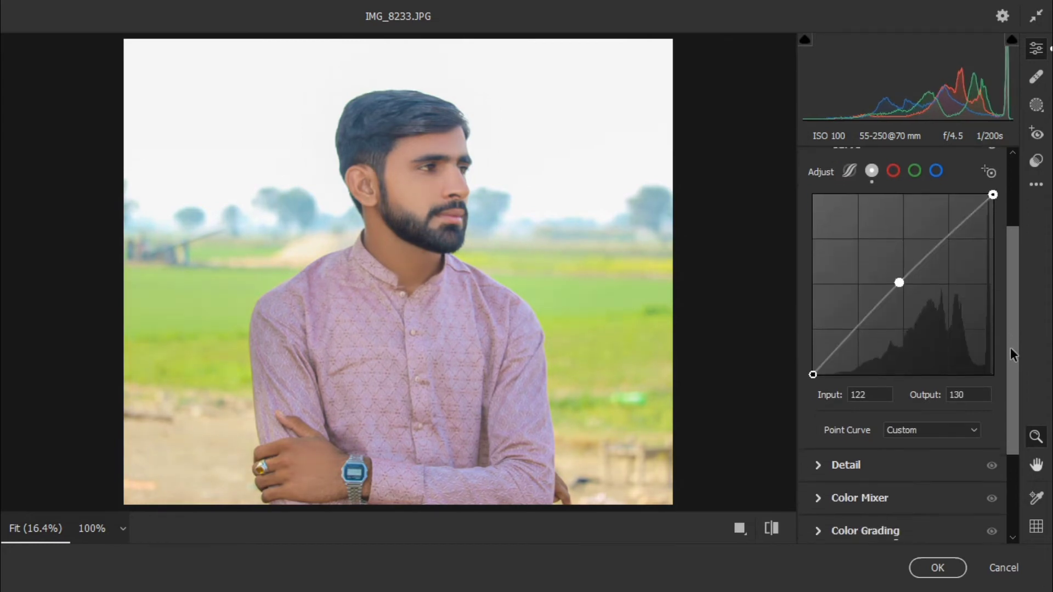
# Step: In the Color Mixer, set Oranges saturation to -21 and luminance to +4 for Reds and +2 for Oranges
pyautogui.click(953, 416)
pyautogui.click(868, 265)
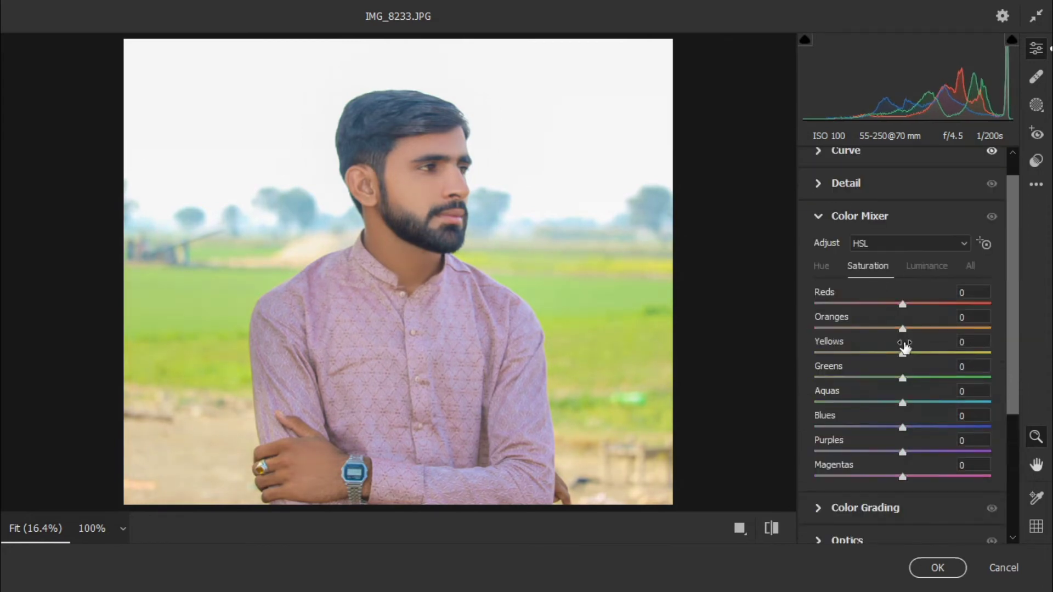
pyautogui.moveTo(902, 329); pyautogui.dragTo(906, 305)
pyautogui.click(919, 271)
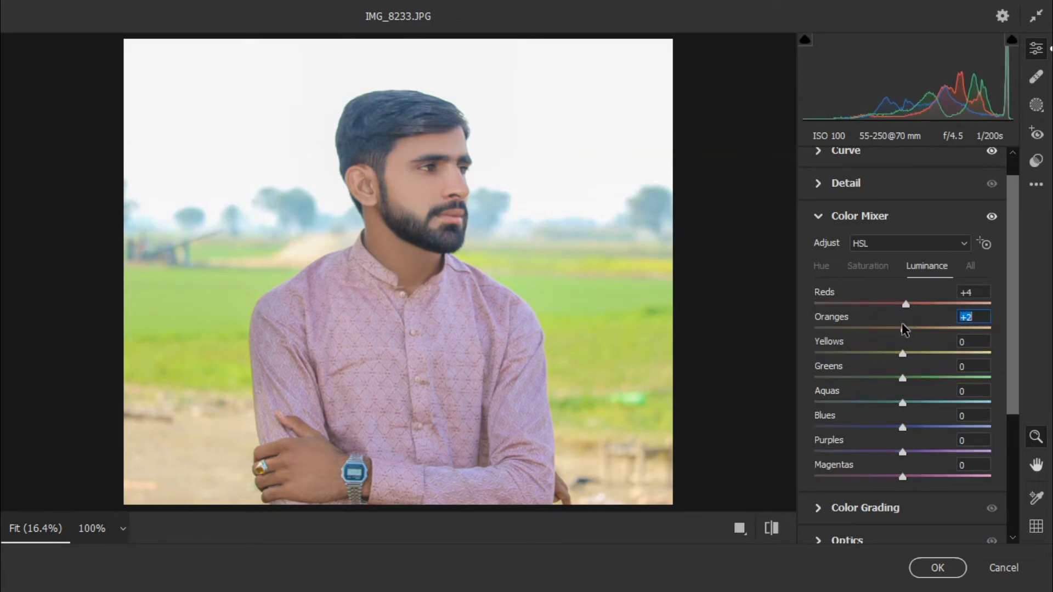
# Step: Intensify the field's colors with Yellows at saturation +48 and hue +39, and Greens at saturation +100 and hue +63
pyautogui.click(880, 268)
pyautogui.moveTo(903, 353); pyautogui.dragTo(994, 376)
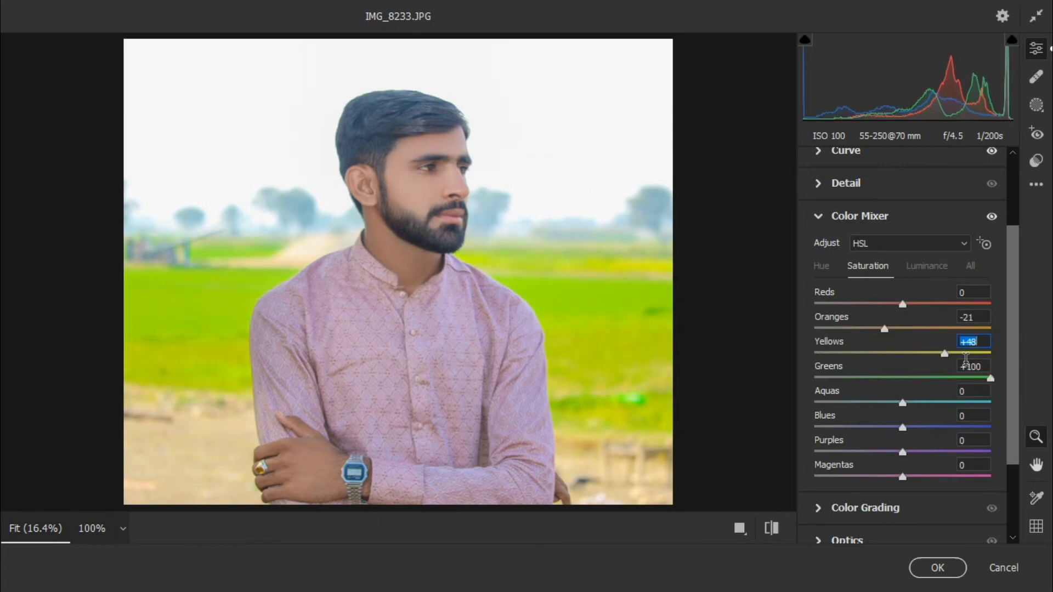
pyautogui.click(827, 267)
pyautogui.moveTo(902, 378); pyautogui.dragTo(958, 377)
pyautogui.moveTo(902, 354); pyautogui.dragTo(941, 356)
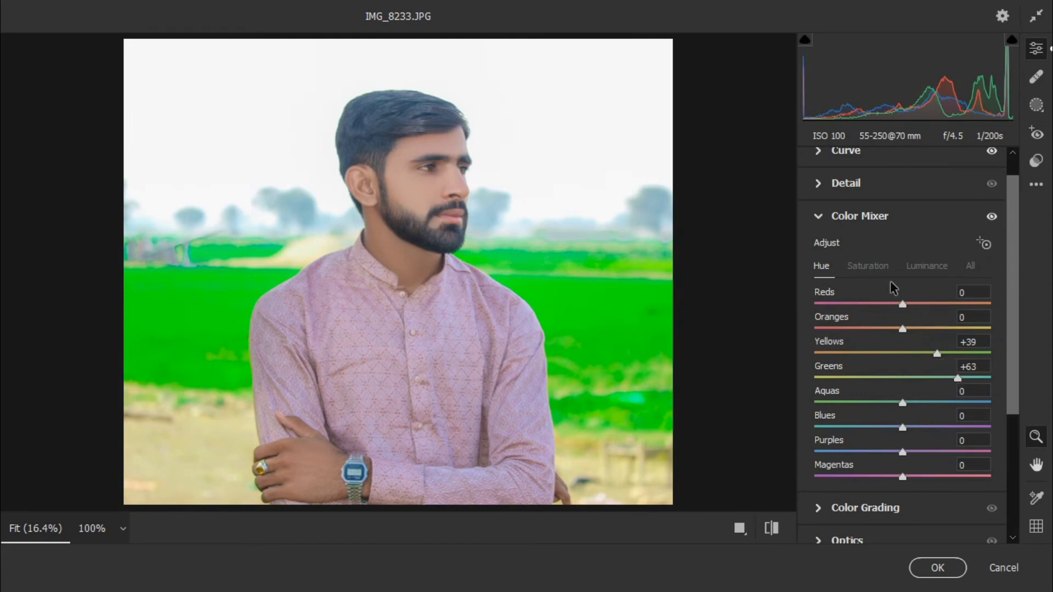
# Step: Raise the luminance of Purples to +2 in the Color Mixer
pyautogui.click(868, 266)
pyautogui.click(926, 266)
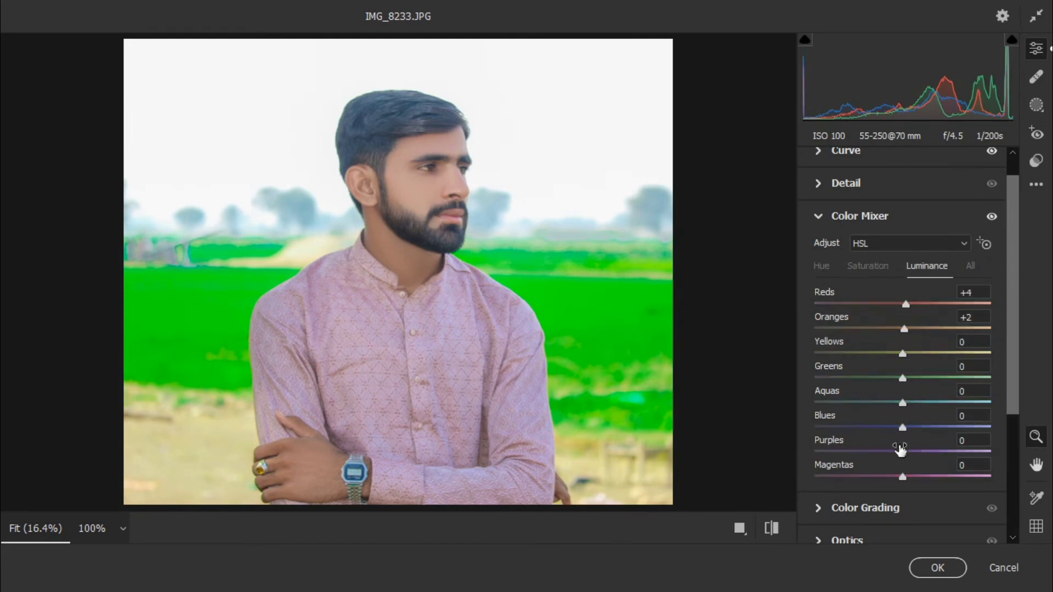
pyautogui.moveTo(902, 451); pyautogui.dragTo(904, 452)
# Step: Darken the photo's edges with a Vignetting effect of -29
pyautogui.moveTo(1012, 347); pyautogui.dragTo(1014, 420)
pyautogui.scroll(-2, 961, 444)
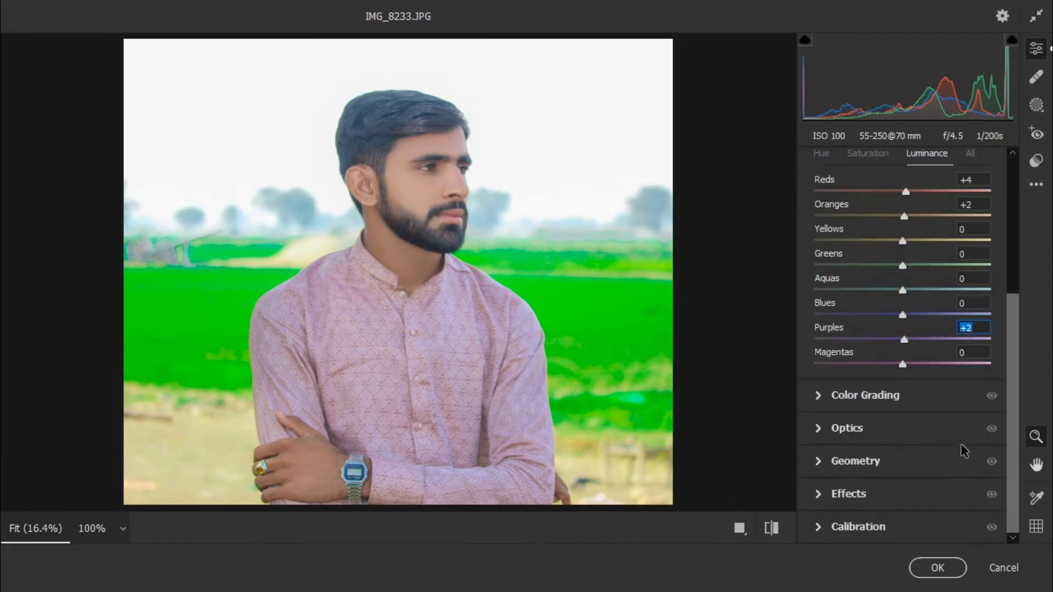
pyautogui.click(848, 500)
pyautogui.scroll(-1, 864, 451)
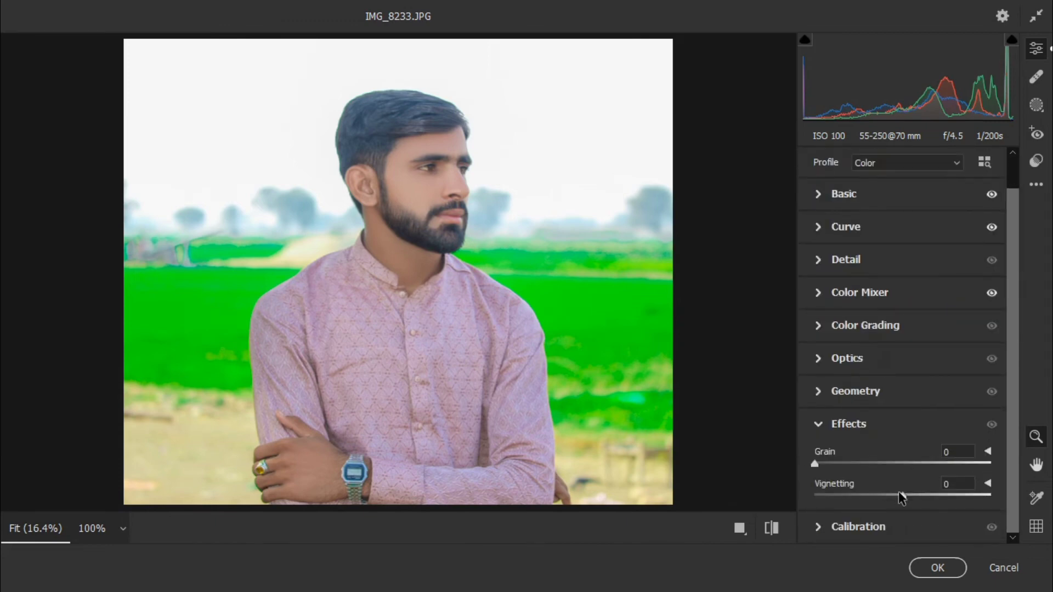
pyautogui.moveTo(900, 496); pyautogui.dragTo(877, 497)
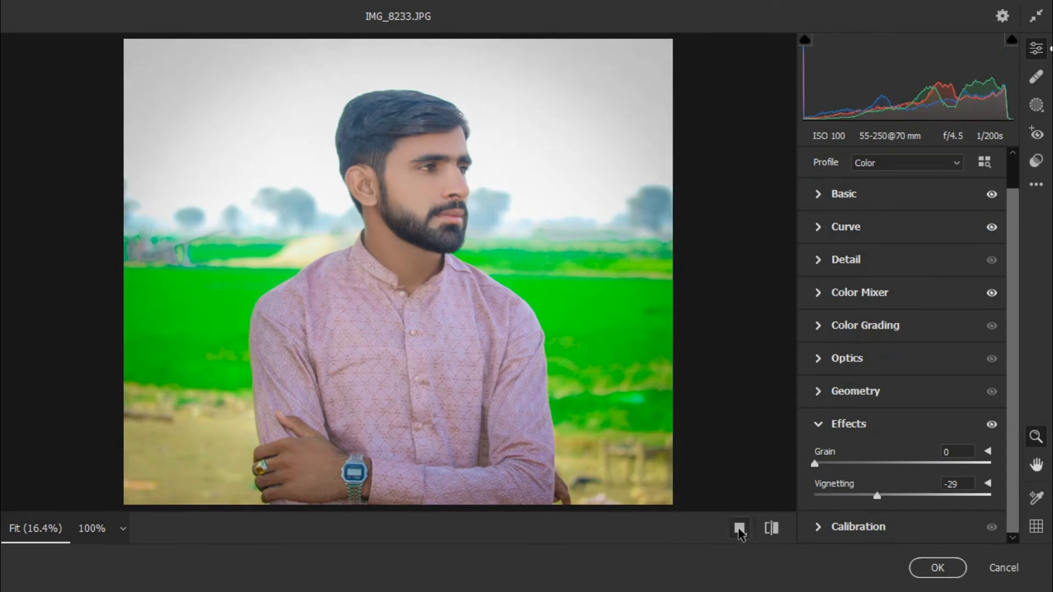
# Step: Compare before and after side by side, raise Yellows saturation to +64, and apply the Camera Raw adjustments
pyautogui.click(739, 529)
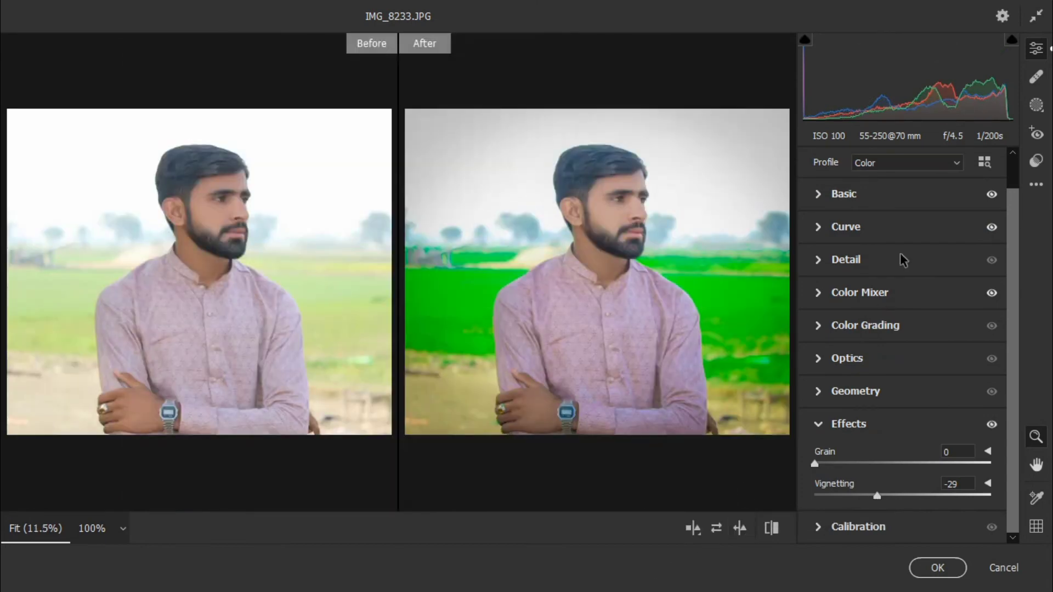
pyautogui.scroll(1, 898, 247)
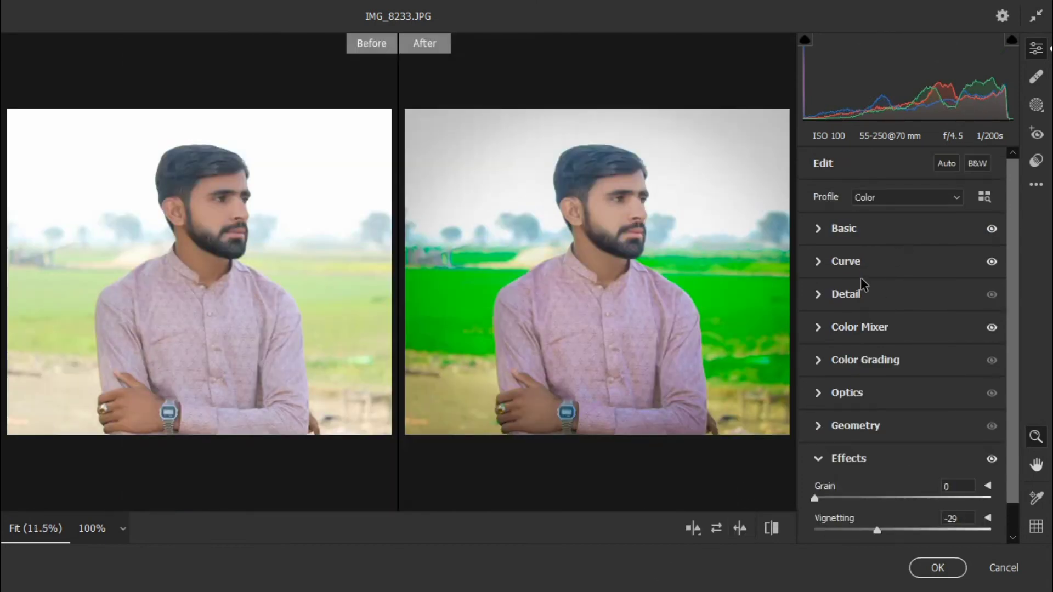
pyautogui.click(865, 329)
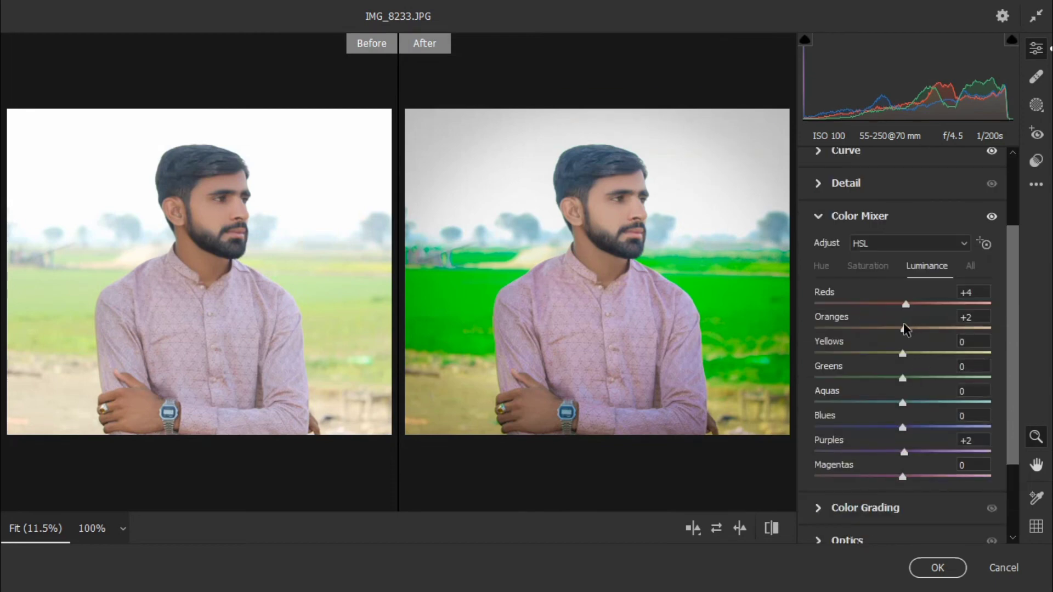
pyautogui.click(867, 265)
pyautogui.moveTo(902, 353); pyautogui.dragTo(960, 356)
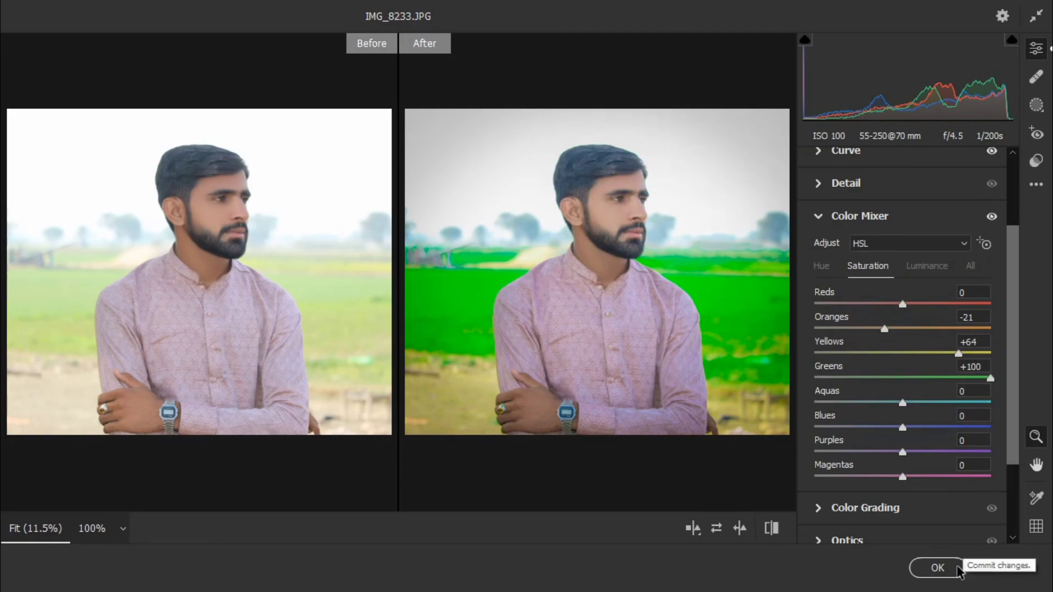
pyautogui.click(938, 568)
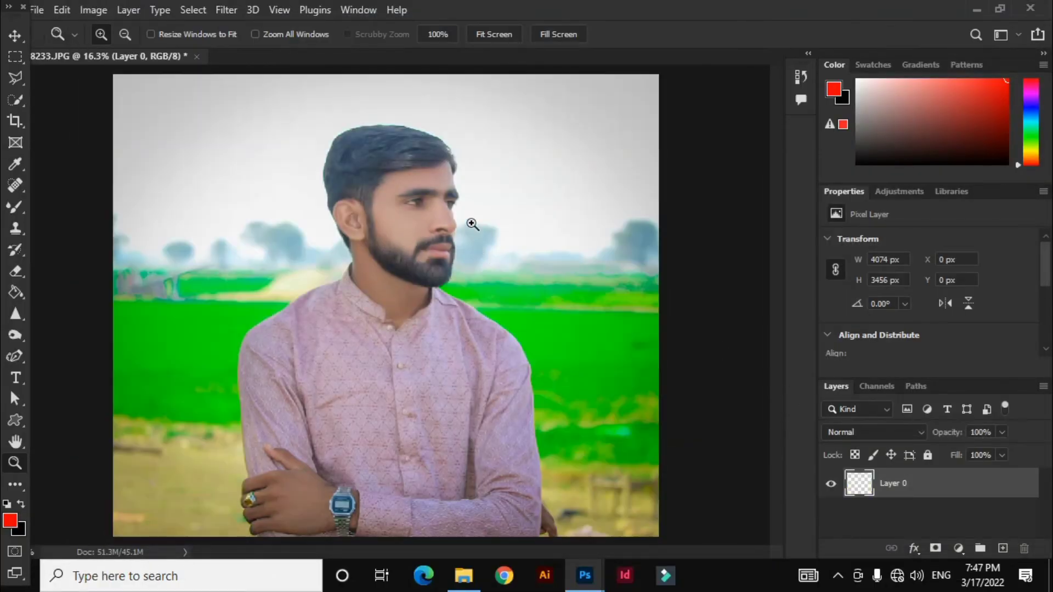
# Step: Frame the photo layer with a white 15 px stroke placed inside its edges
pyautogui.click(62, 13)
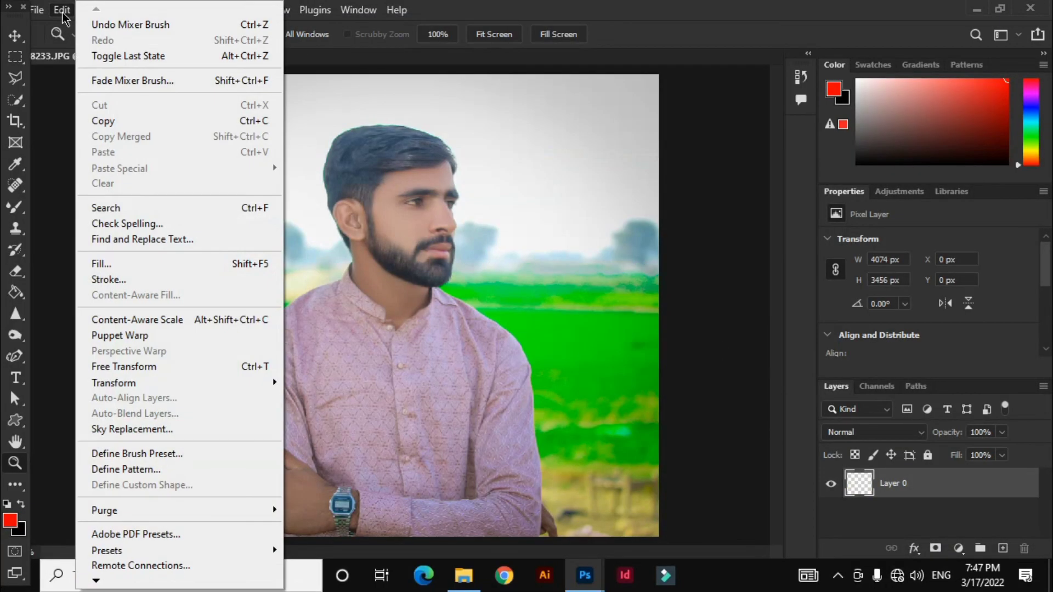
pyautogui.click(107, 281)
pyautogui.click(651, 229)
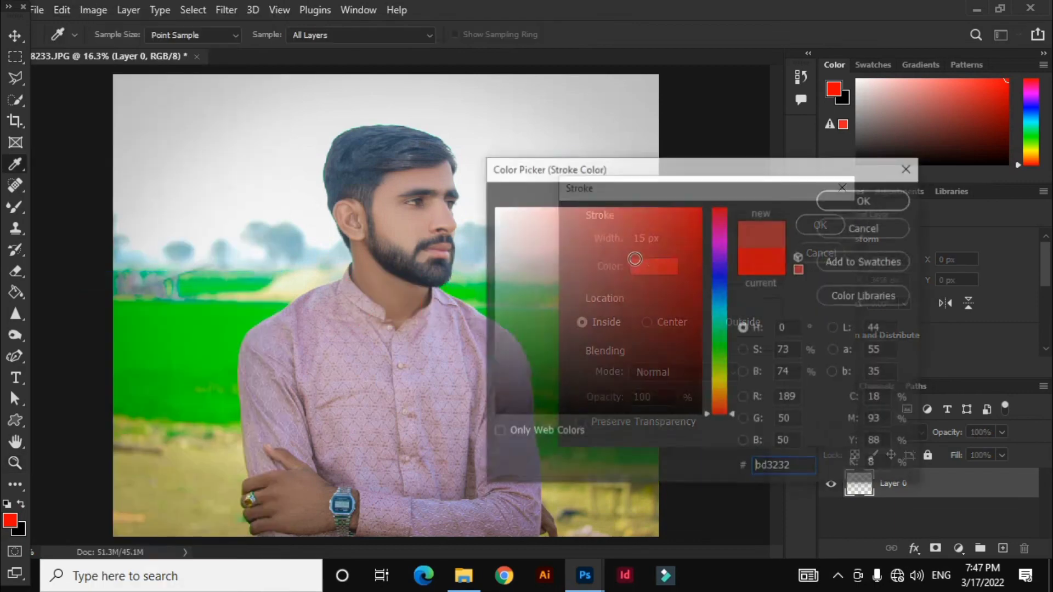
pyautogui.moveTo(521, 230); pyautogui.dragTo(474, 203)
pyautogui.press('Return')
pyautogui.press('Return')
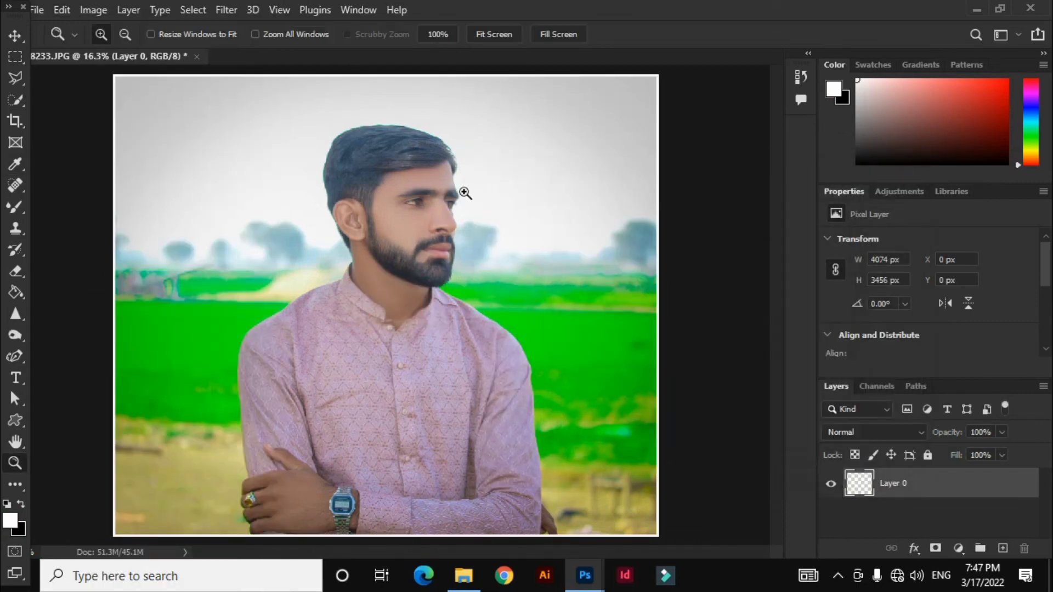
# Step: Bring the "Work hard in silence" quote graphic into the portrait and set its layer's blend mode to Darker Color
pyautogui.moveTo(581, 573)
pyautogui.click(665, 497)
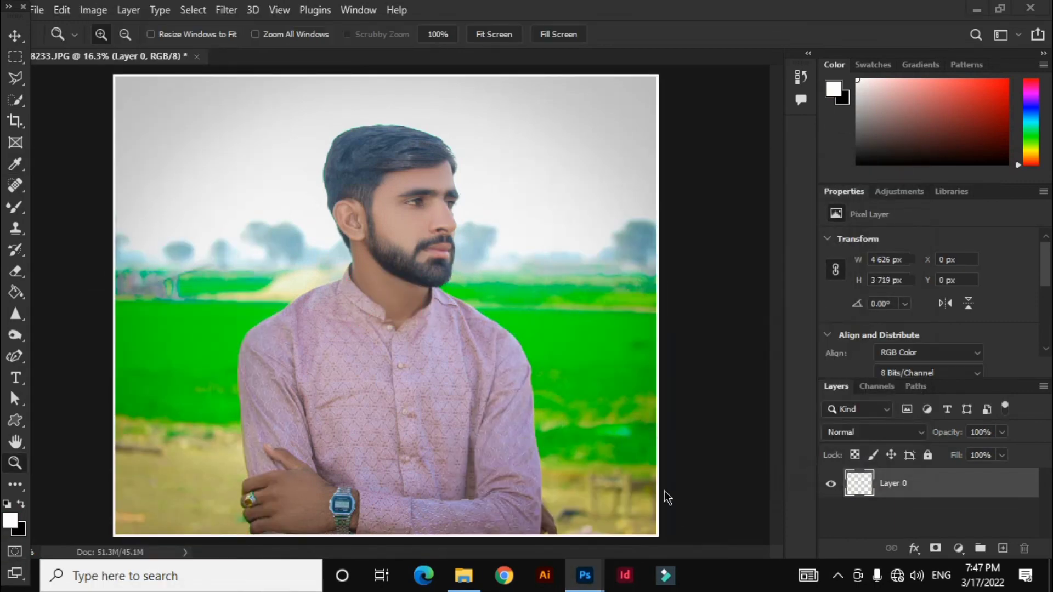
pyautogui.moveTo(512, 272); pyautogui.dragTo(571, 176)
pyautogui.click(874, 434)
pyautogui.click(872, 249)
# Step: Enlarge the quote graphic to about 1060 × 1216 px in the sky beside the man's head
pyautogui.hotkey('ctrl', 't')
pyautogui.press('Return')
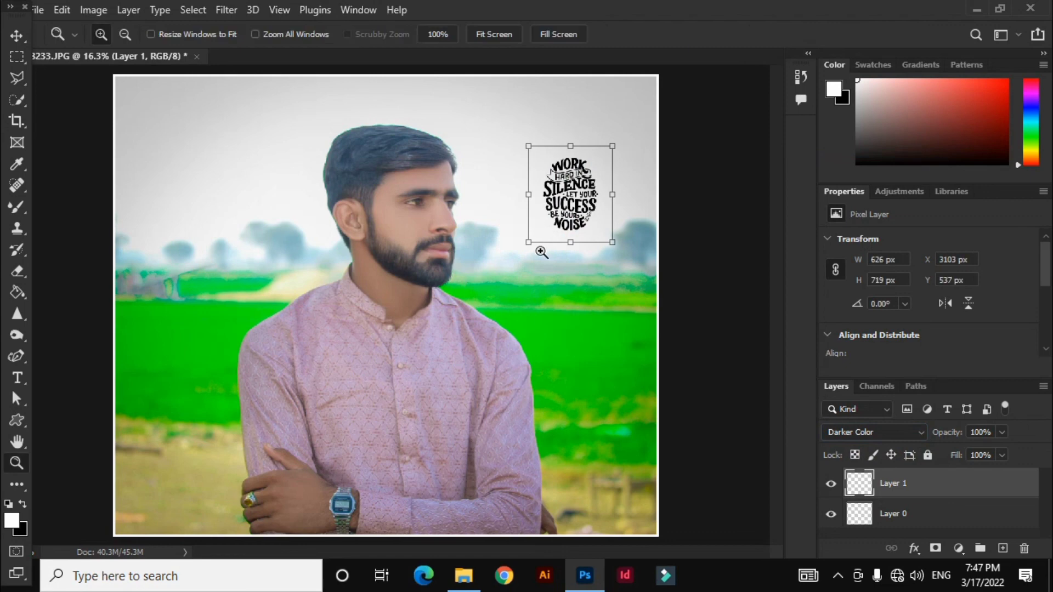
pyautogui.hotkey('ctrl', 't')
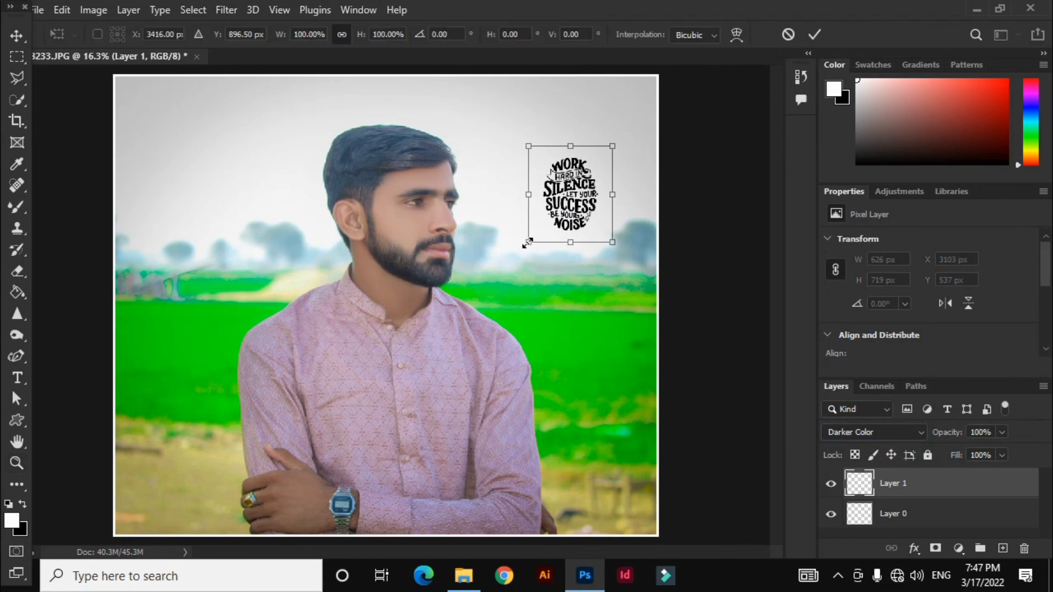
pyautogui.moveTo(528, 243); pyautogui.dragTo(560, 203)
pyautogui.press('Return')
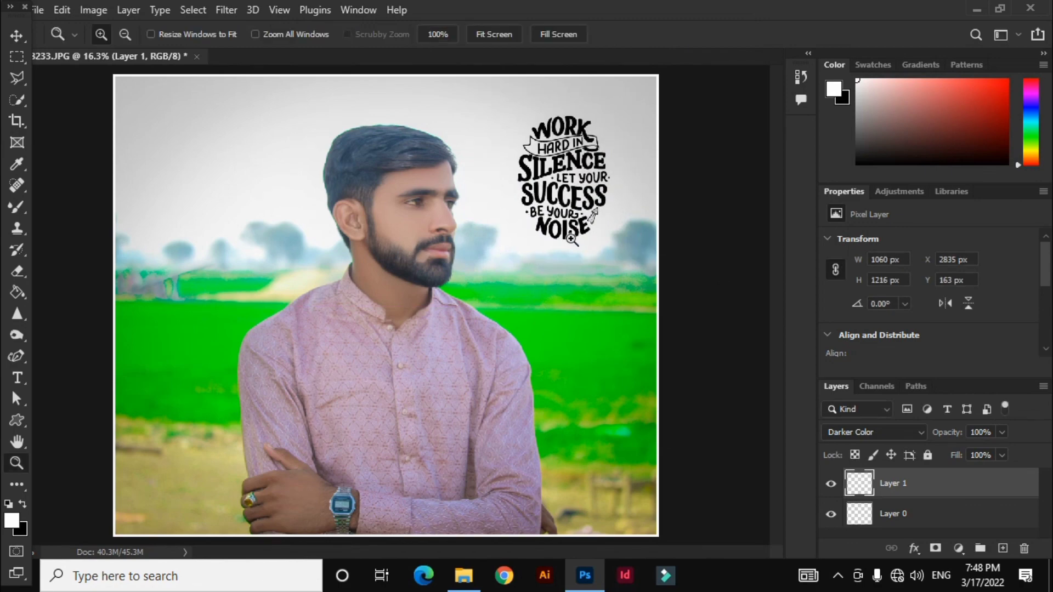